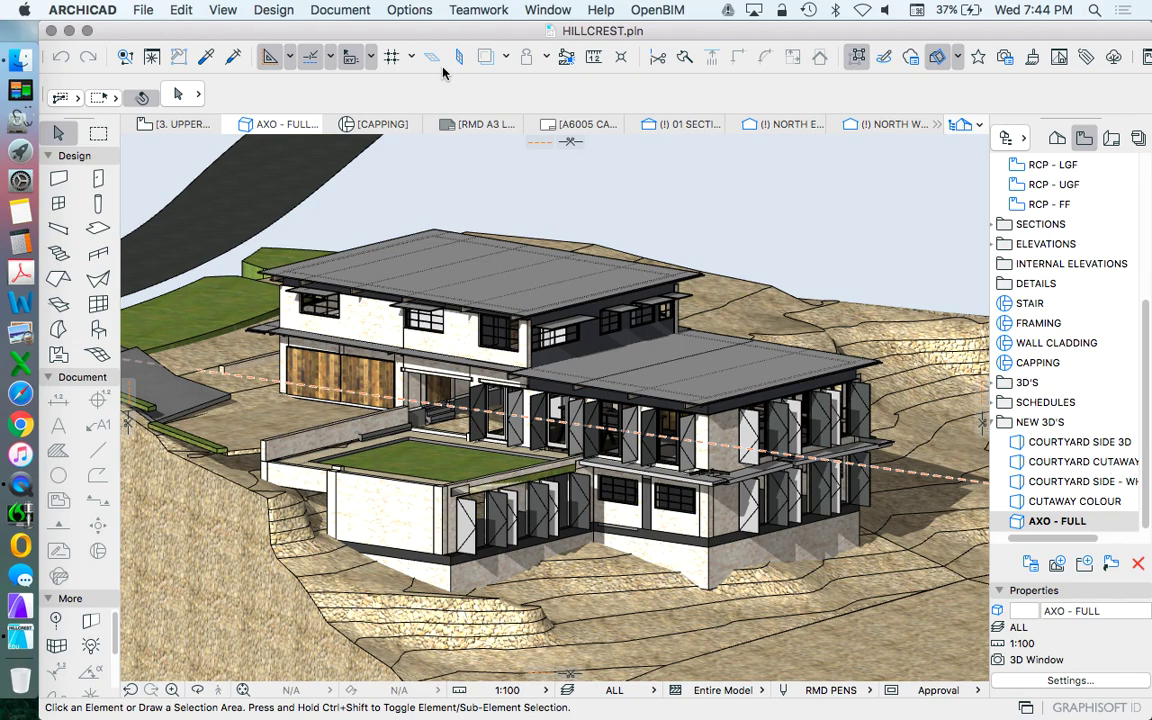
Switch the 3D projection to the Monometric axonometry preset
left_click(220, 9)
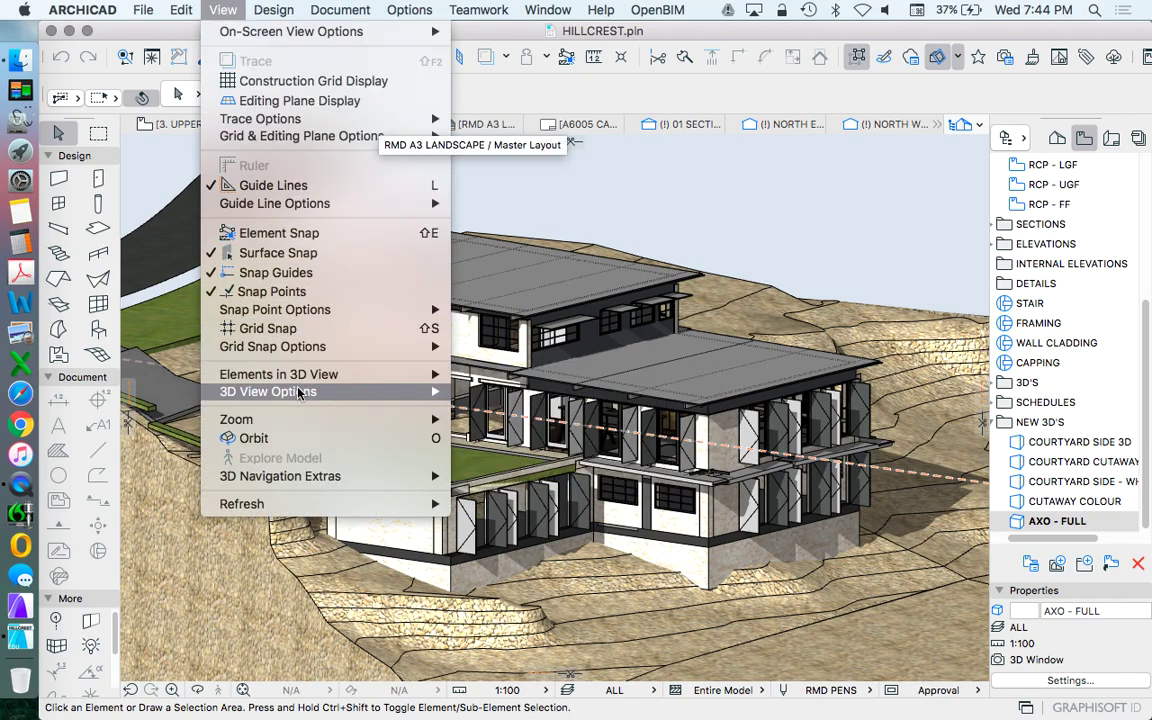
mouse_move(299, 393)
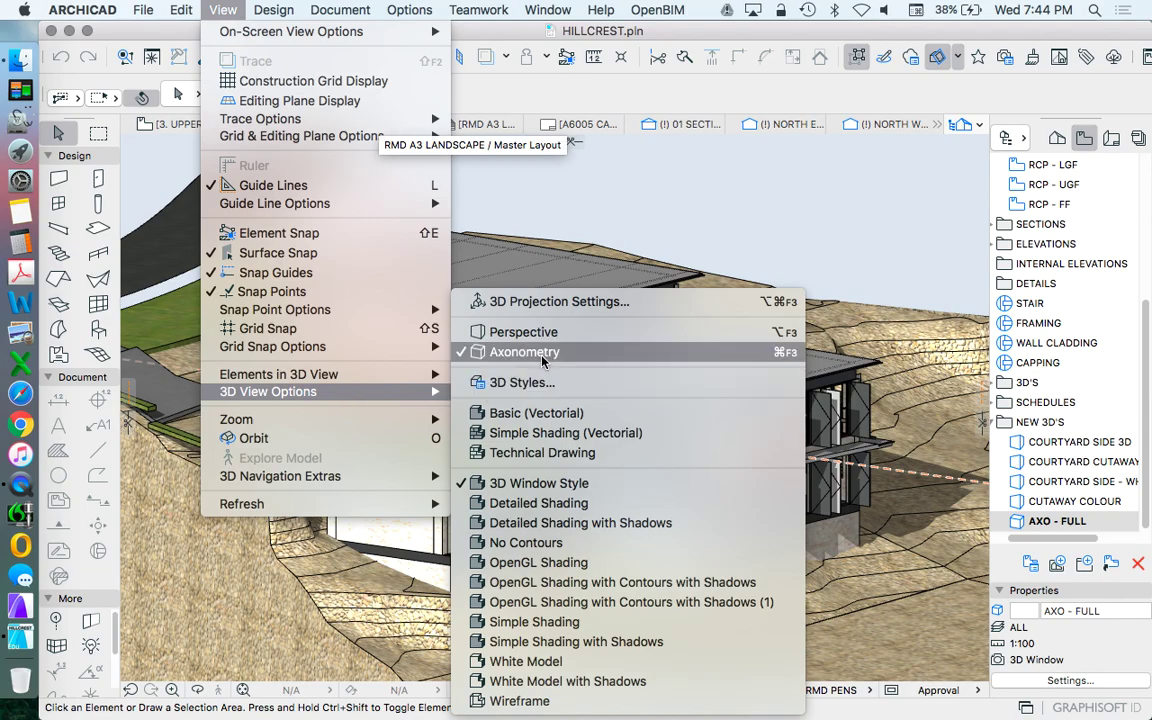
left_click(536, 303)
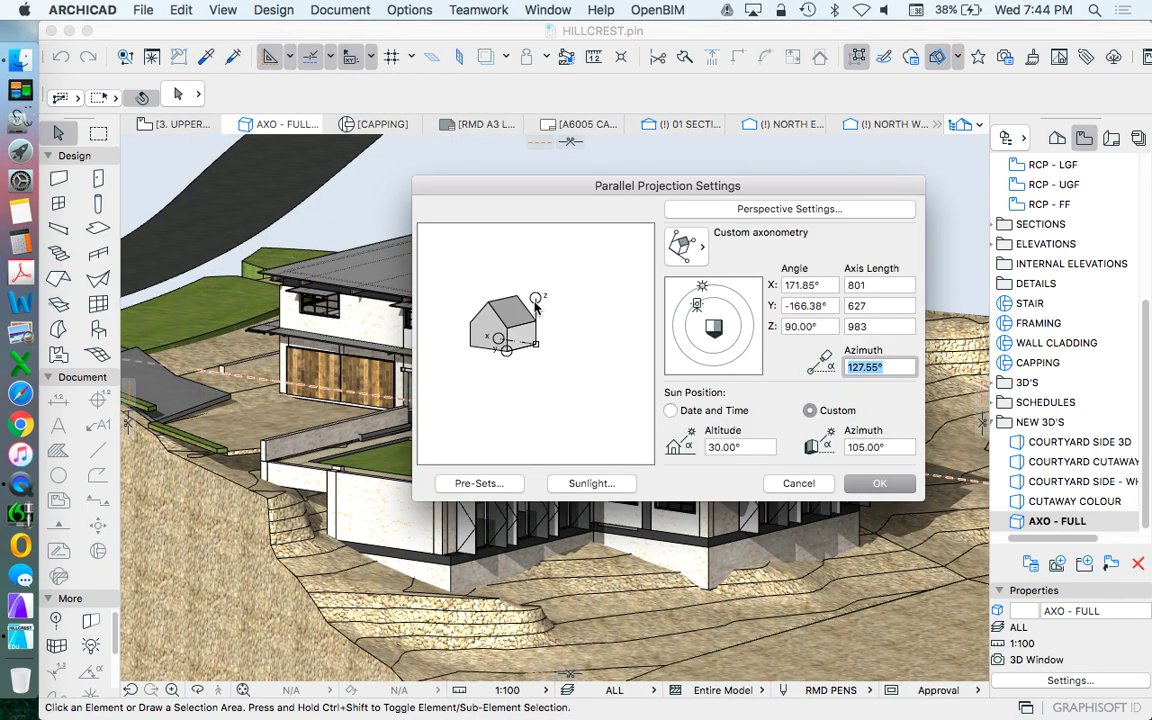
left_click(700, 246)
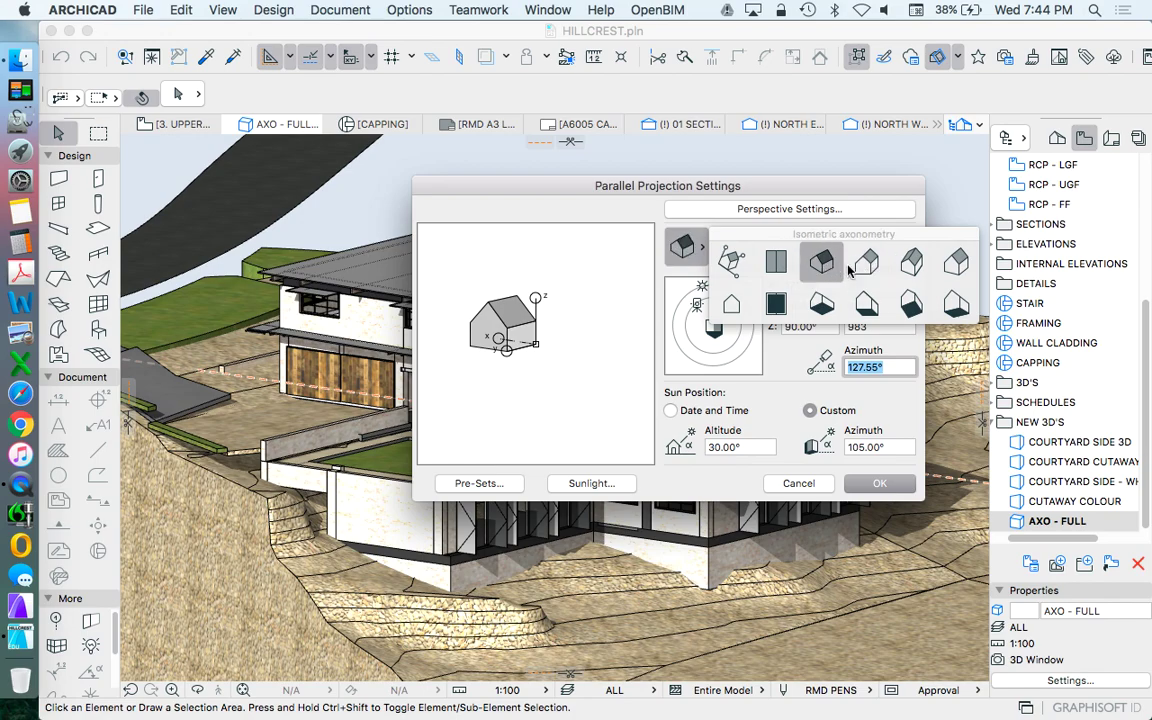
left_click(915, 265)
left_click(881, 483)
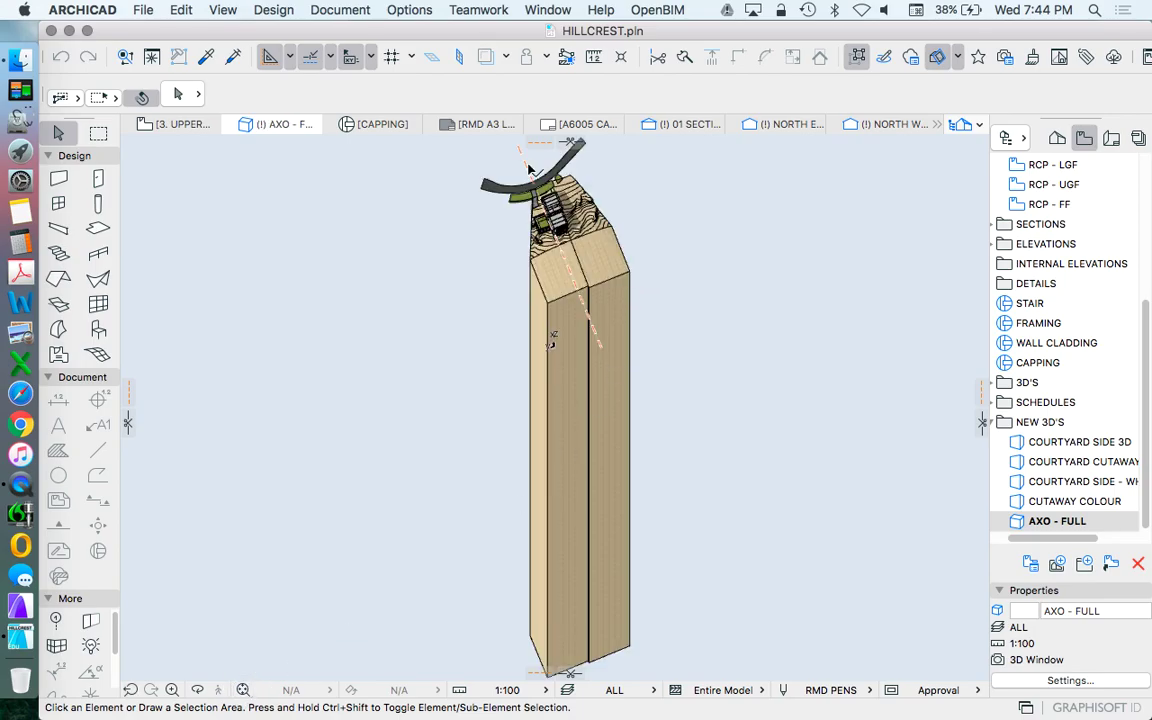
Change the 3D projection to the Isometric axonometry preset
scroll(540, 188, "up", 3)
scroll(540, 188, "up", 5)
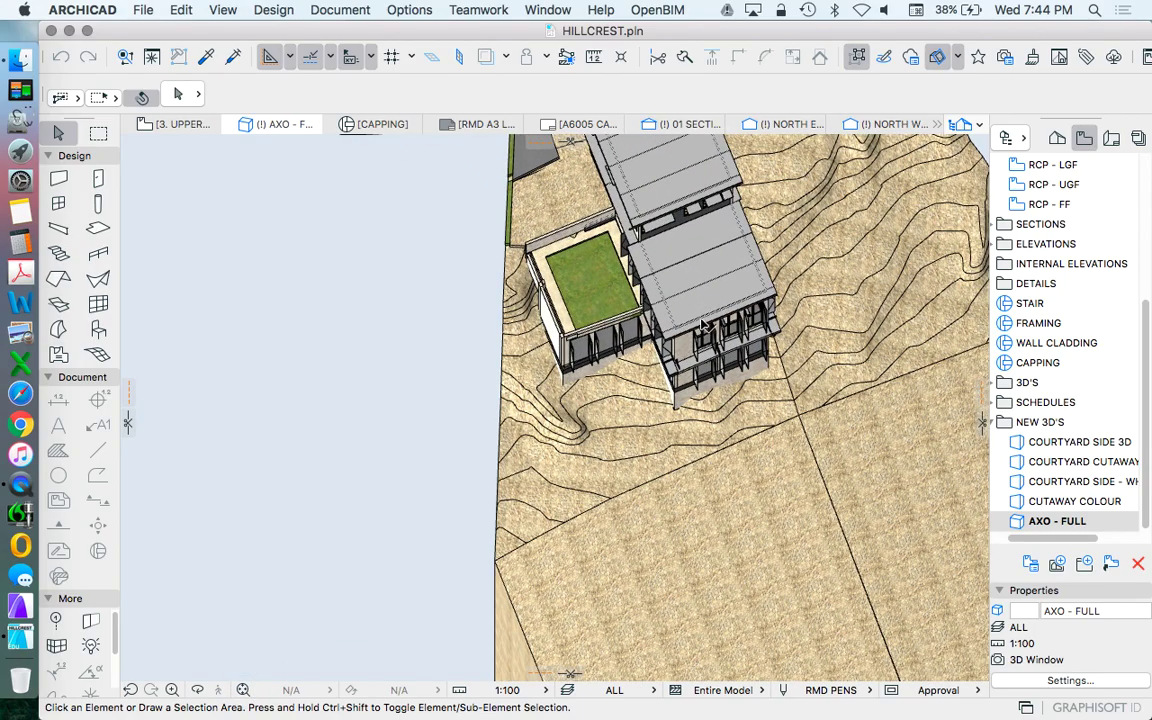
scroll(677, 311, "down", 2)
scroll(677, 311, "up", 2)
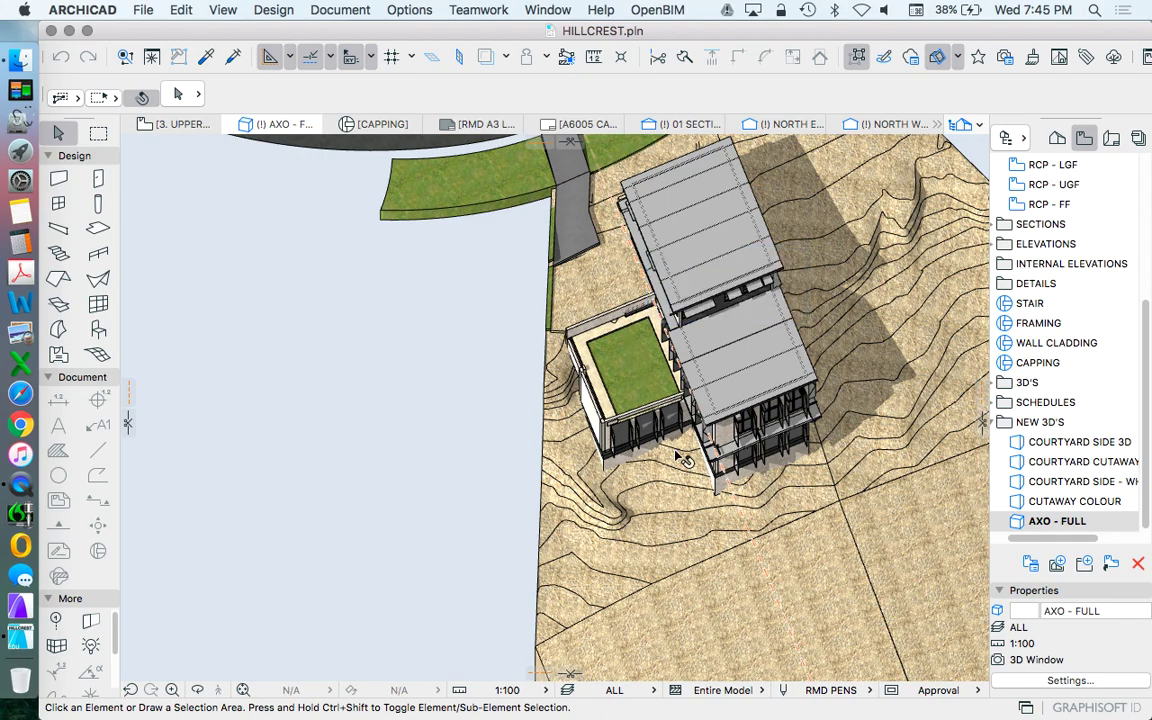
left_click(222, 10)
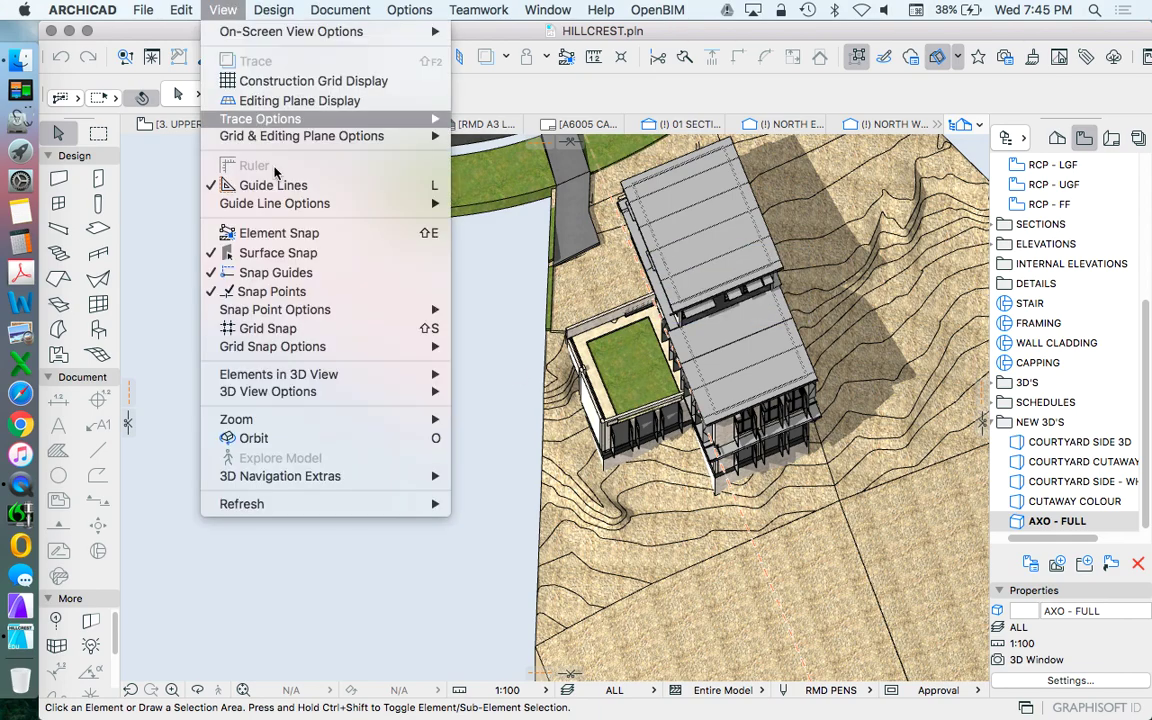
mouse_move(365, 374)
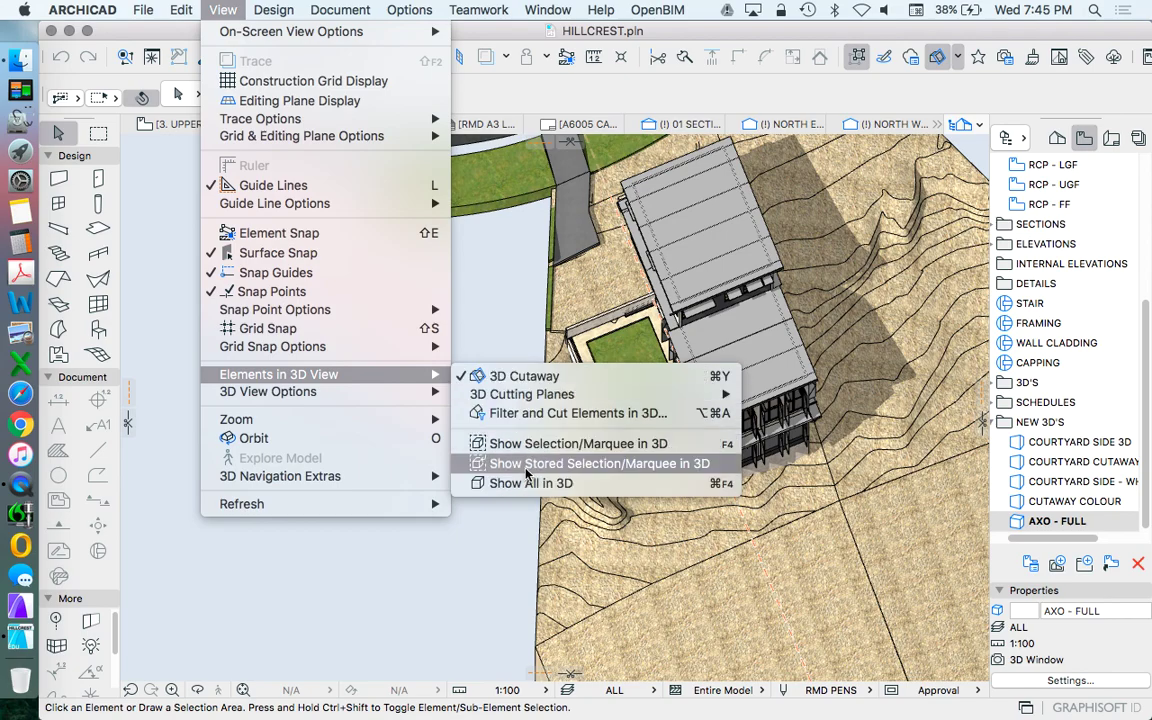
mouse_move(410, 391)
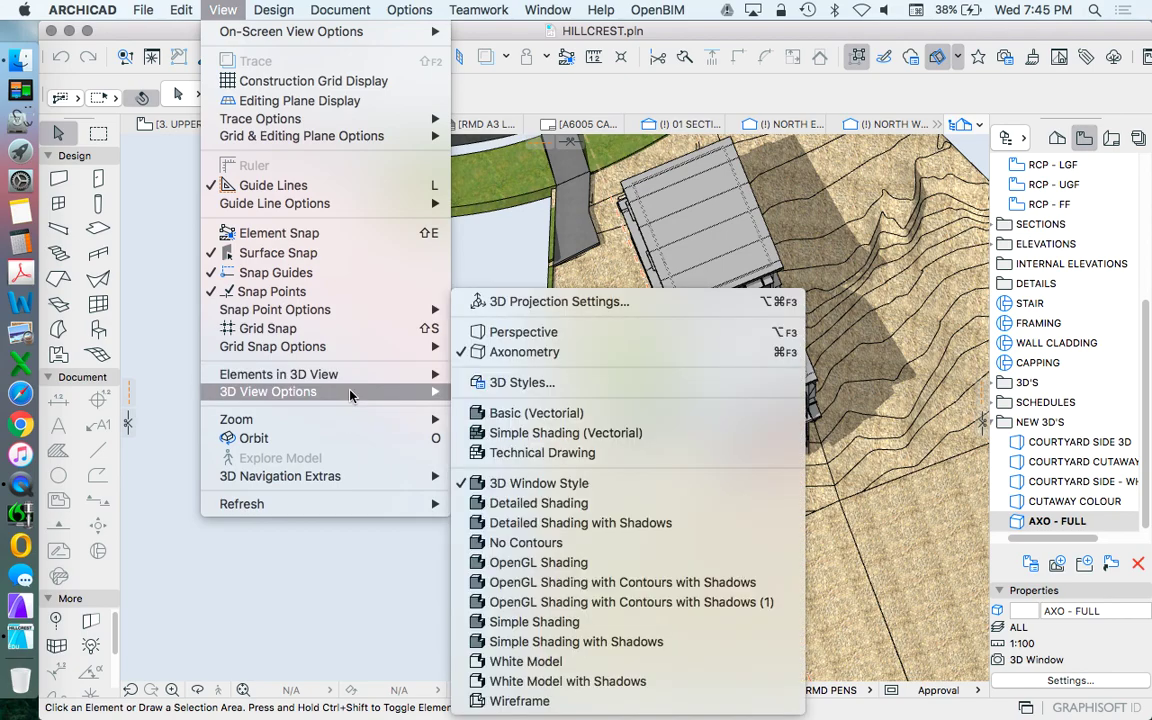
left_click(537, 304)
left_click(697, 258)
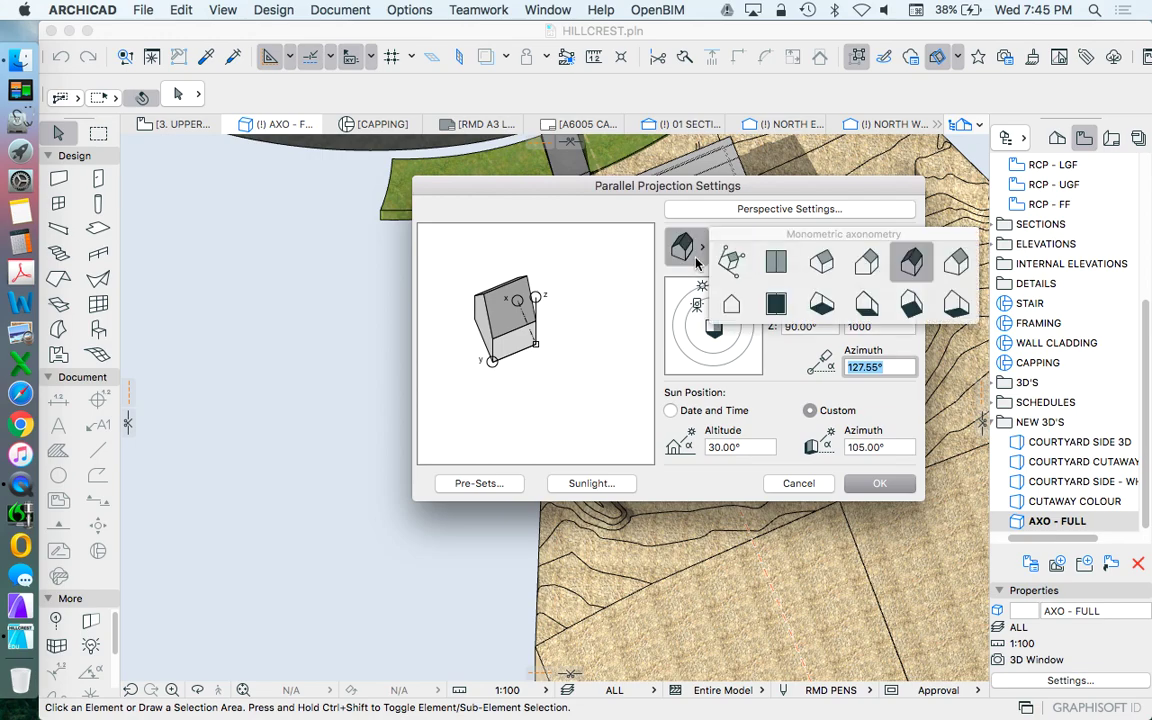
left_click(821, 262)
key("Return")
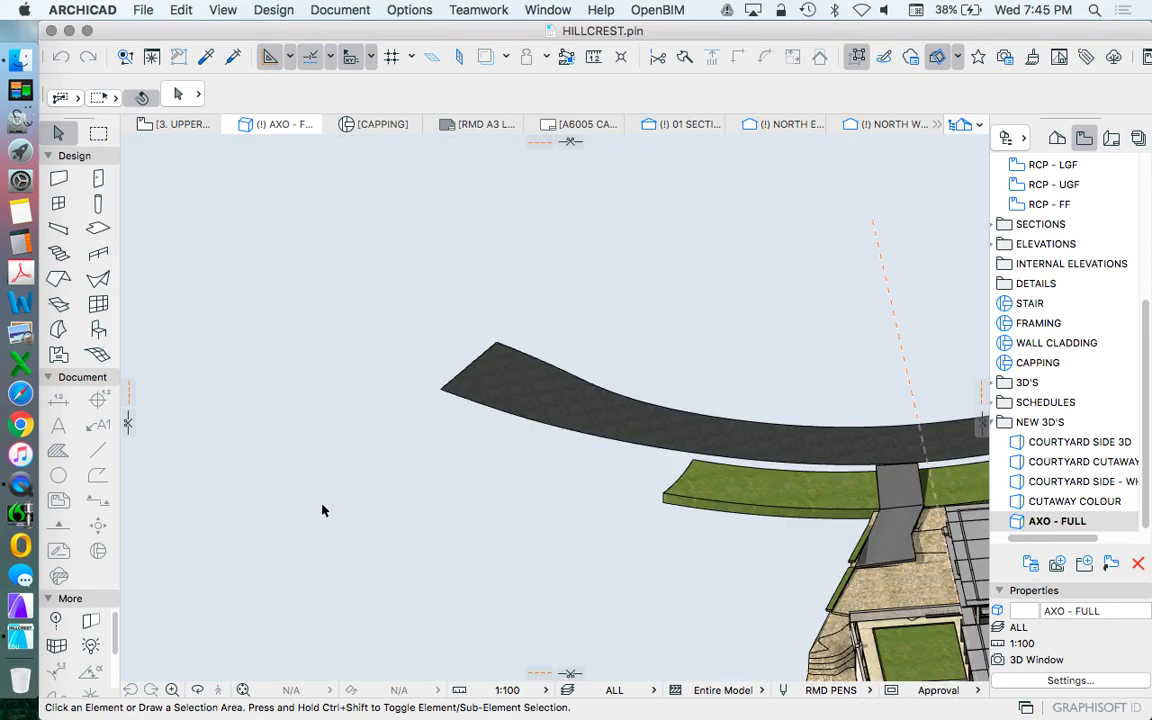
Zoom to fit the house and select the saved AXO - FULL view
scroll(380, 470, "down", 3)
scroll(620, 610, "up", 5)
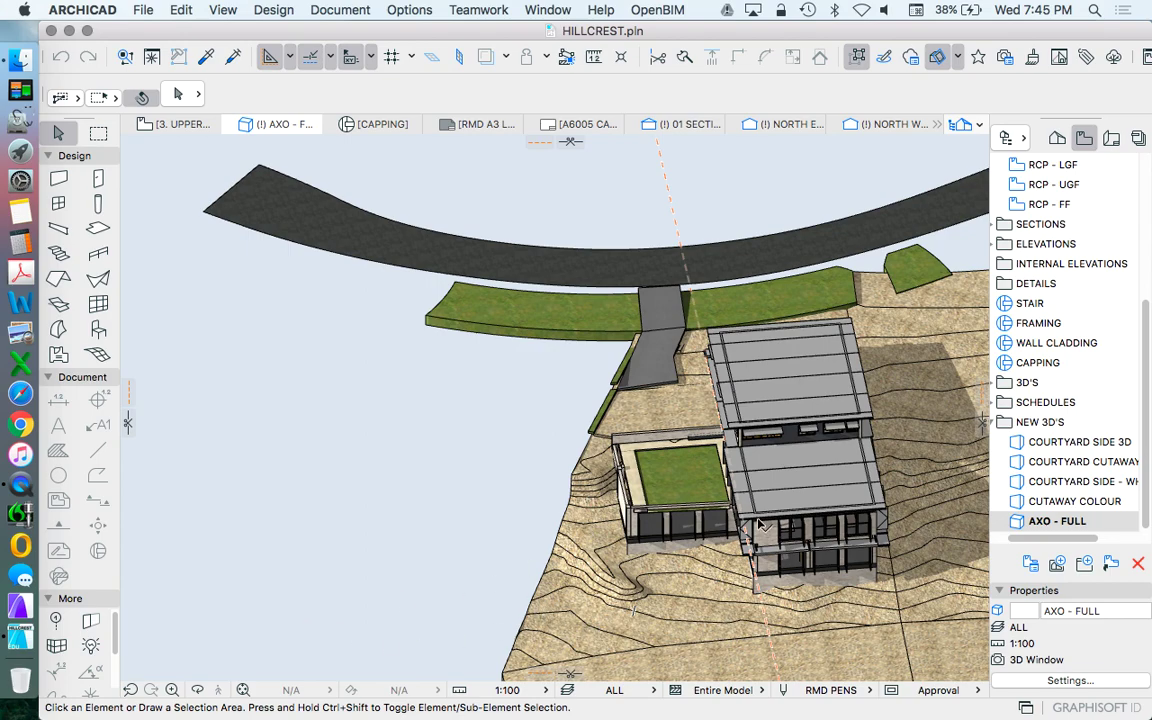
left_click(1070, 523)
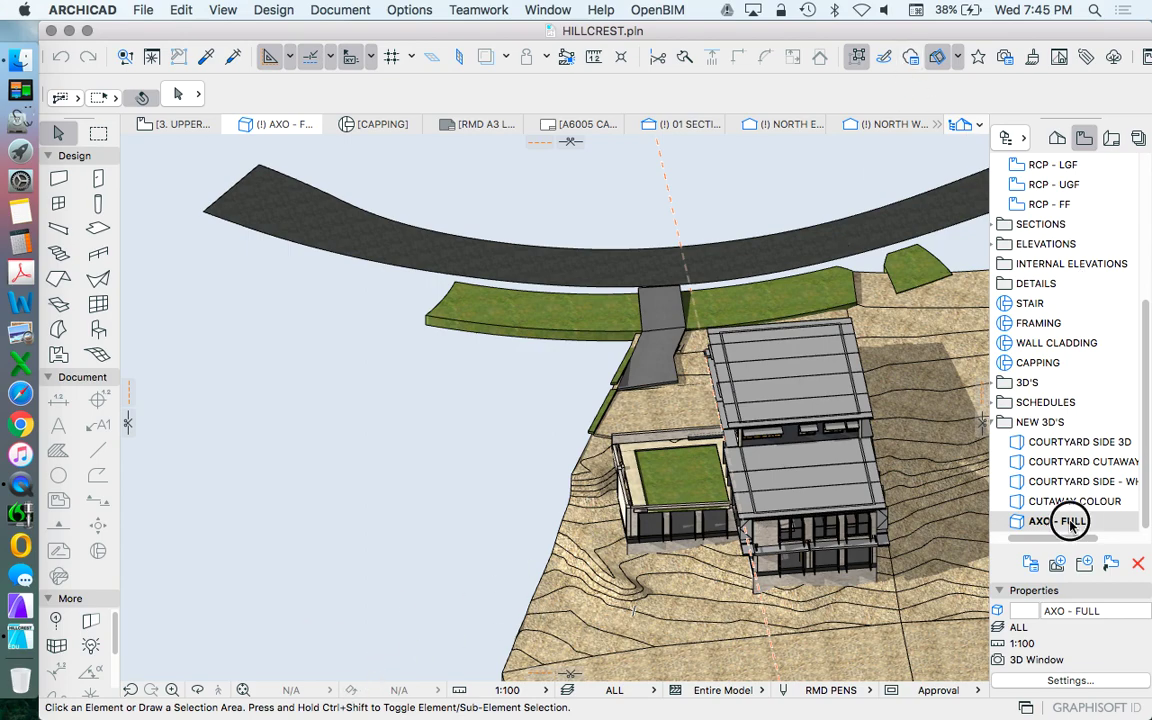
Restore the saved AXO - FULL view from the NEW 3D'S folder
double_click(1070, 522)
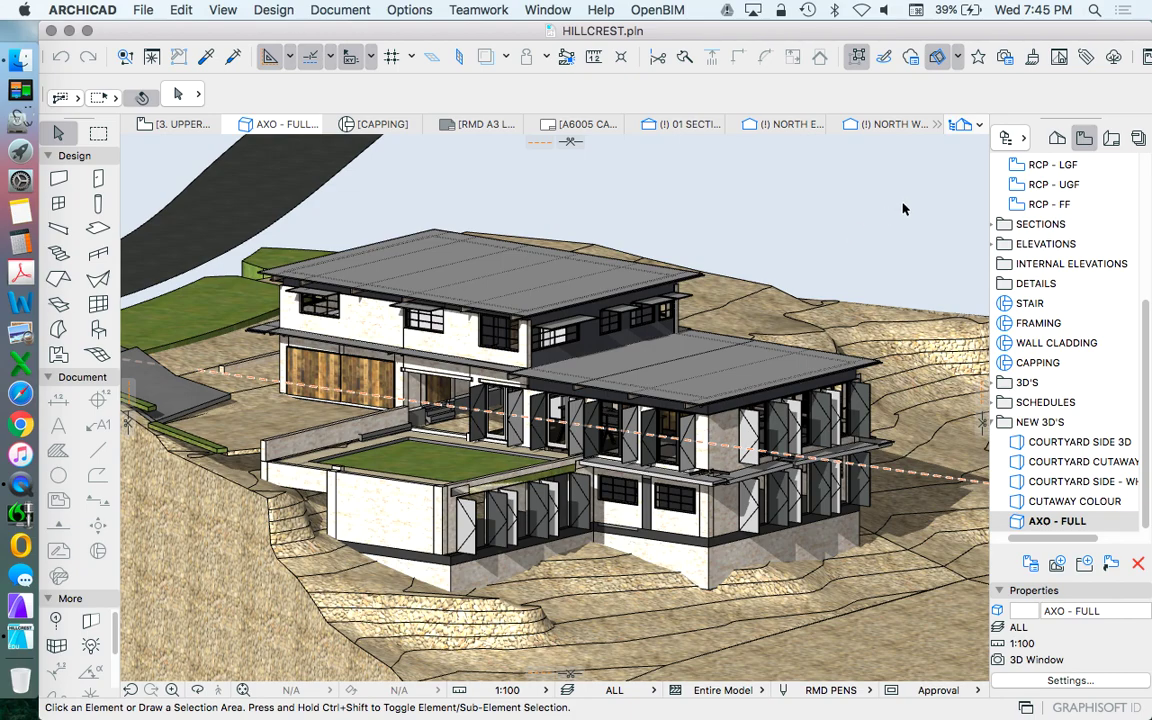
Start a custom 3D cutting plane and pull it horizontally down through the house
left_click(224, 10)
mouse_move(320, 393)
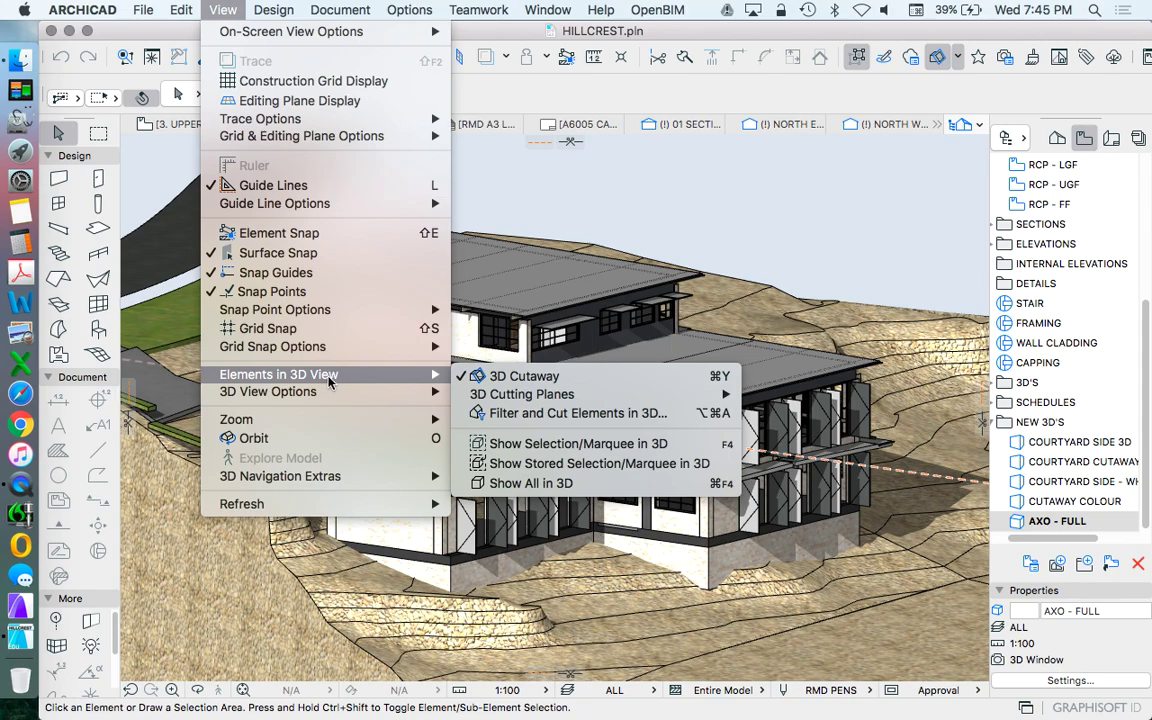
mouse_move(537, 395)
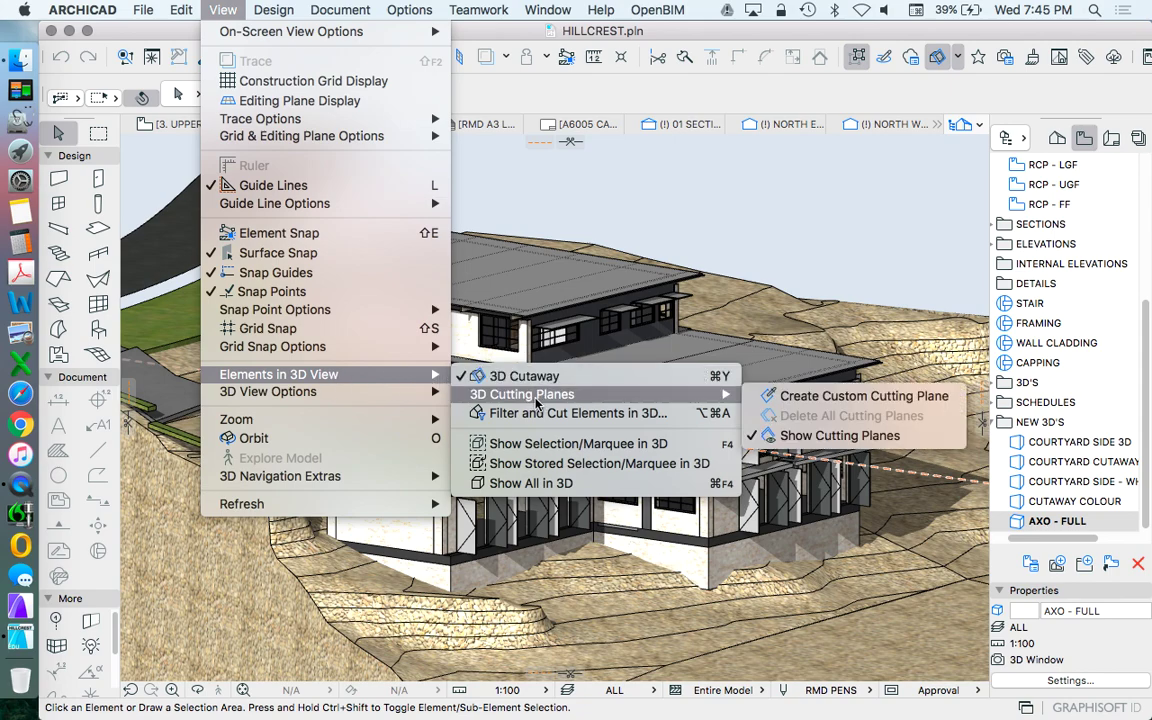
left_click(871, 402)
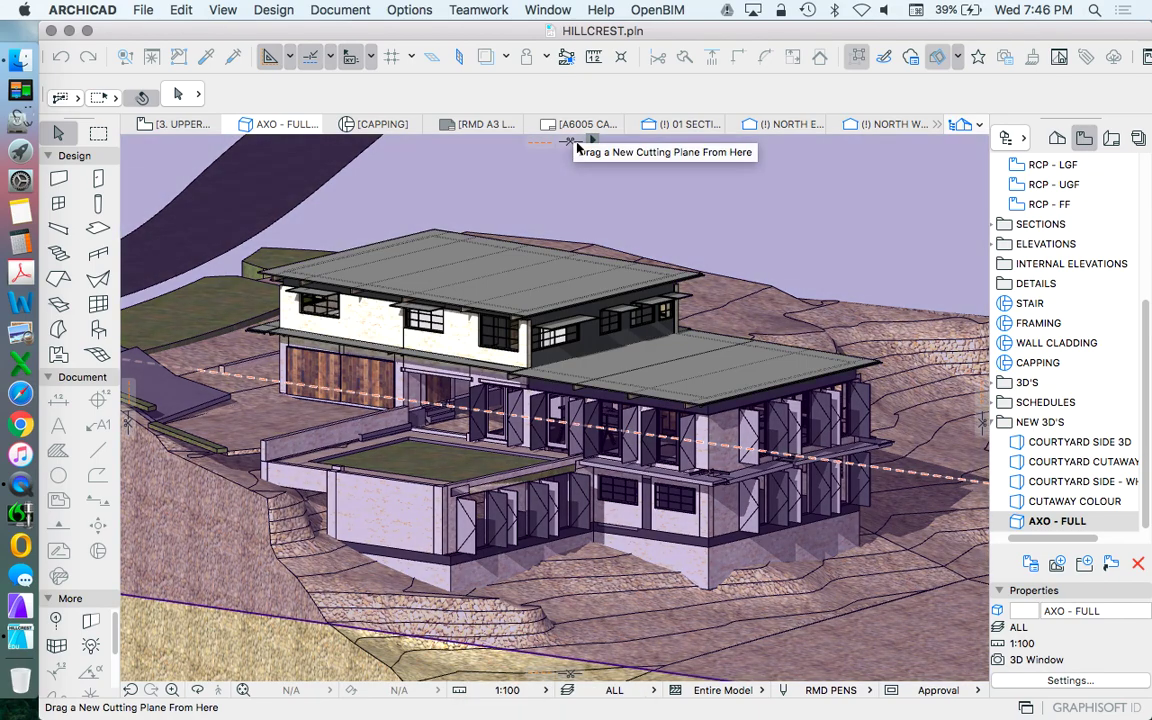
left_click_drag(576, 138, 567, 271)
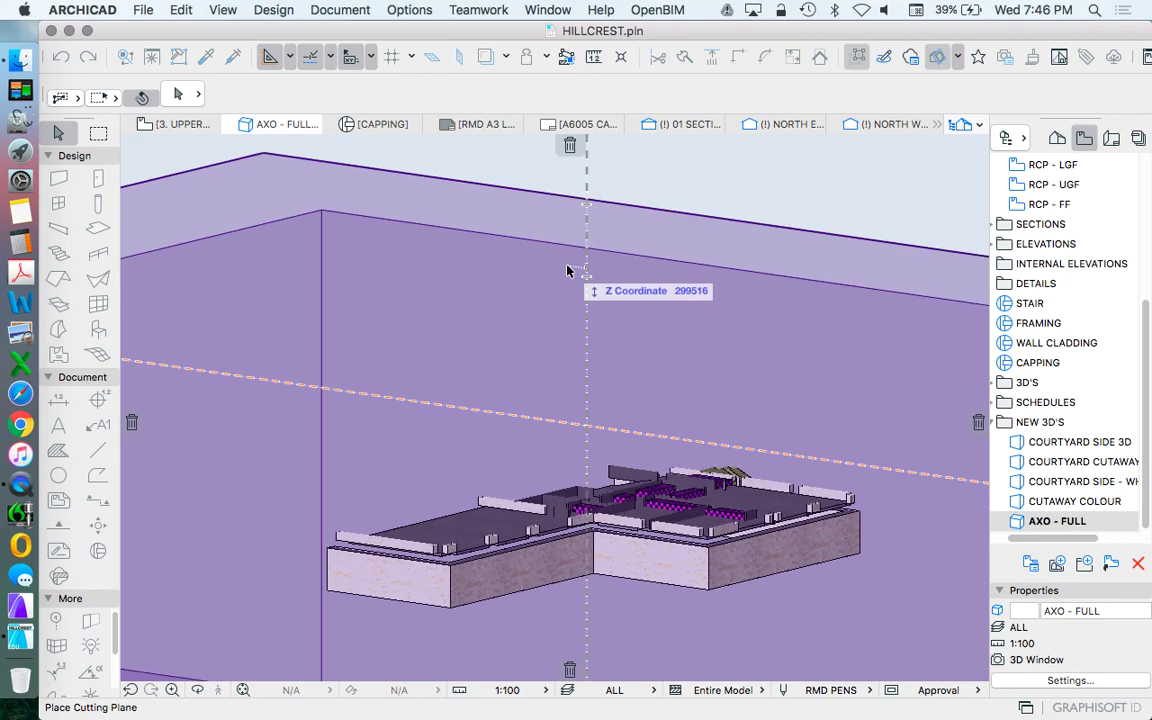
Lower the horizontal cutting plane to about Z 299235 and finalise it
mouse_move(567, 270)
left_mouse_down()
mouse_move(563, 215)
mouse_move(566, 276)
left_mouse_up()
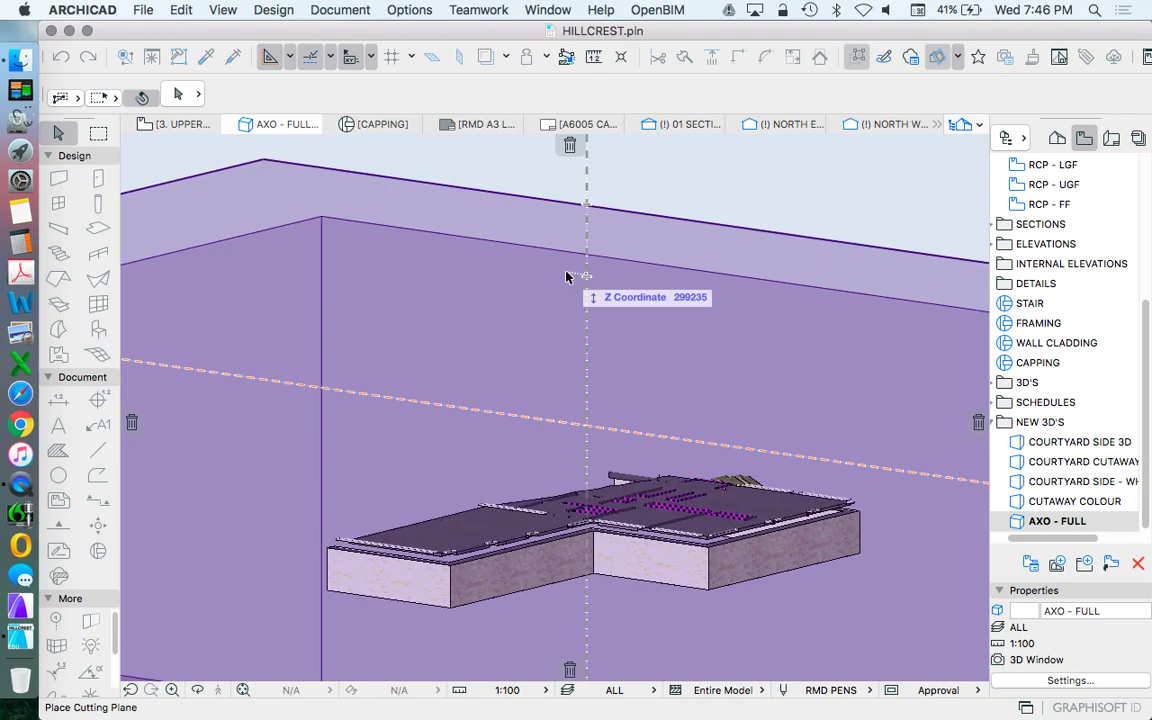
left_click_drag(566, 277, 567, 278)
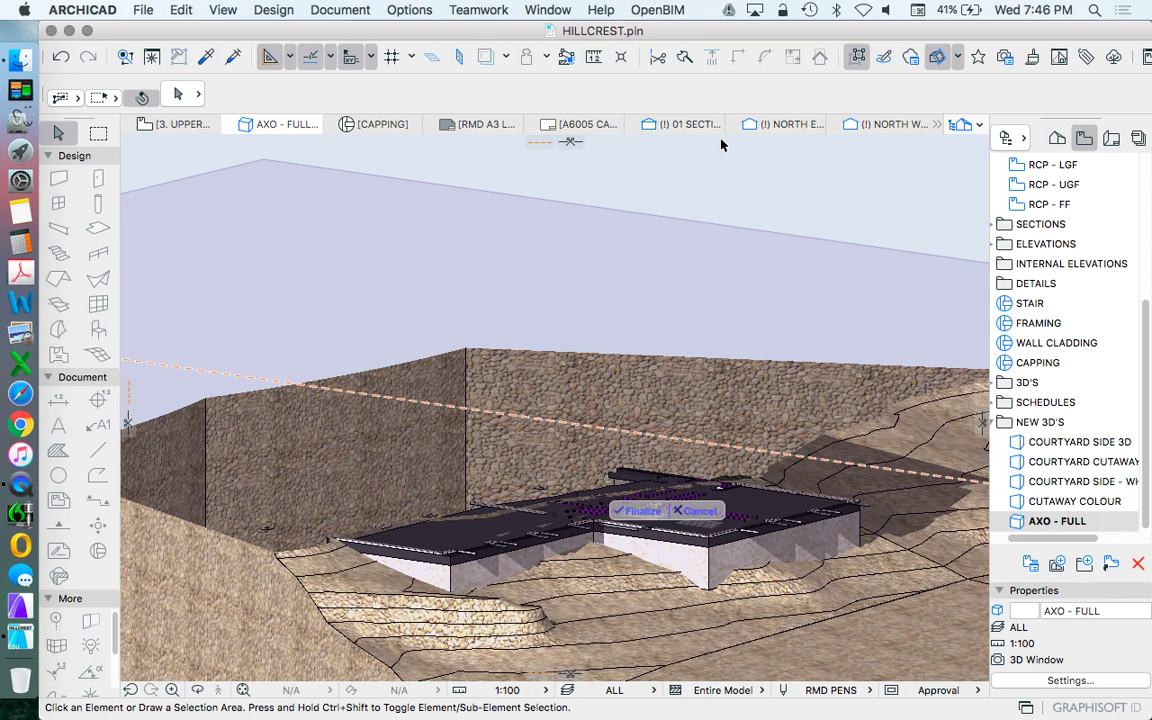
left_click(640, 512)
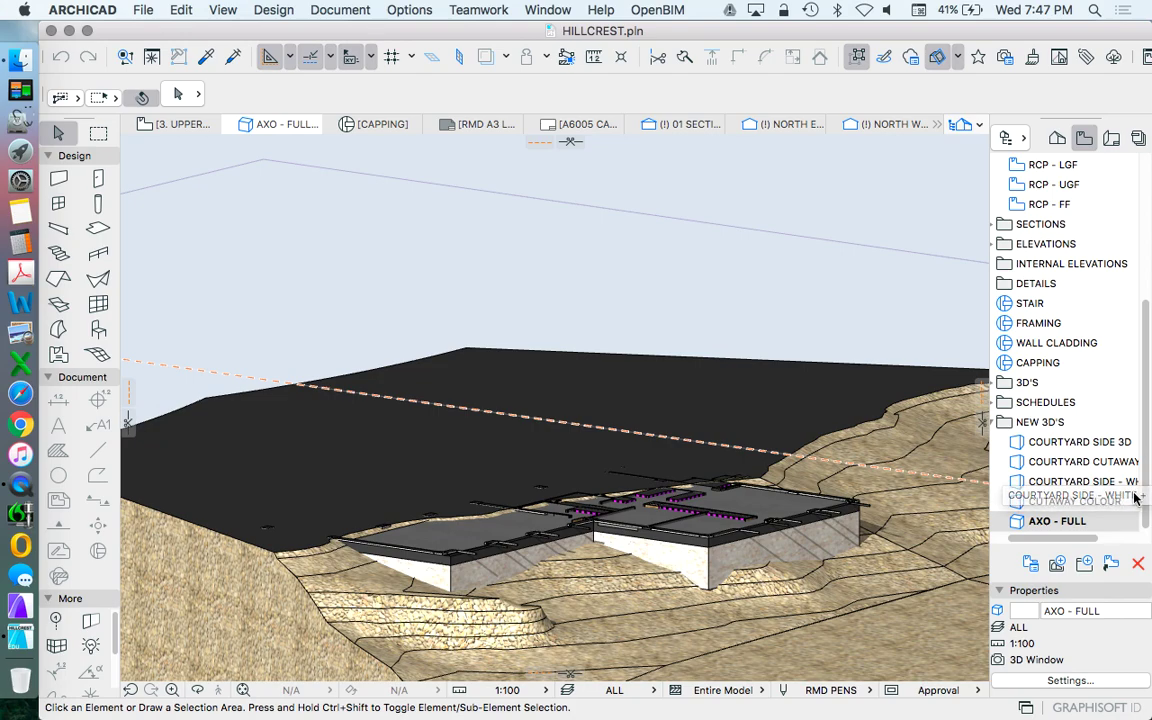
Save the current cut view as AXO - PLAN 01 in the NEW 3D'S folder
right_click(1043, 424)
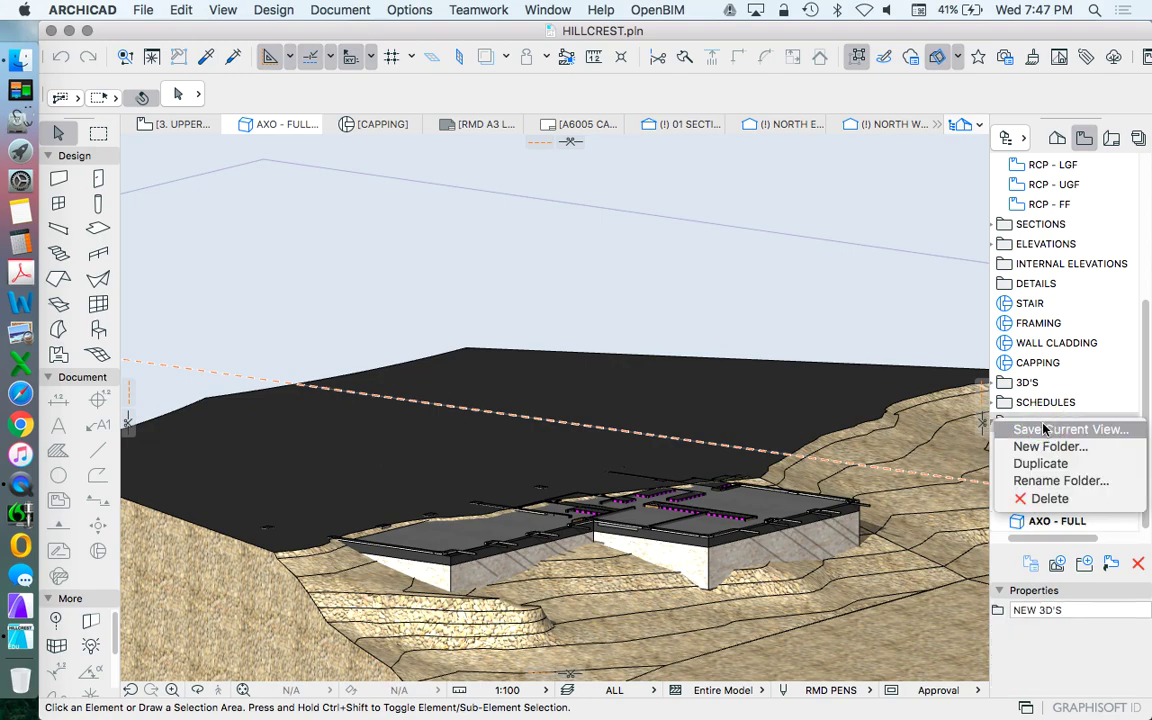
left_click(1043, 428)
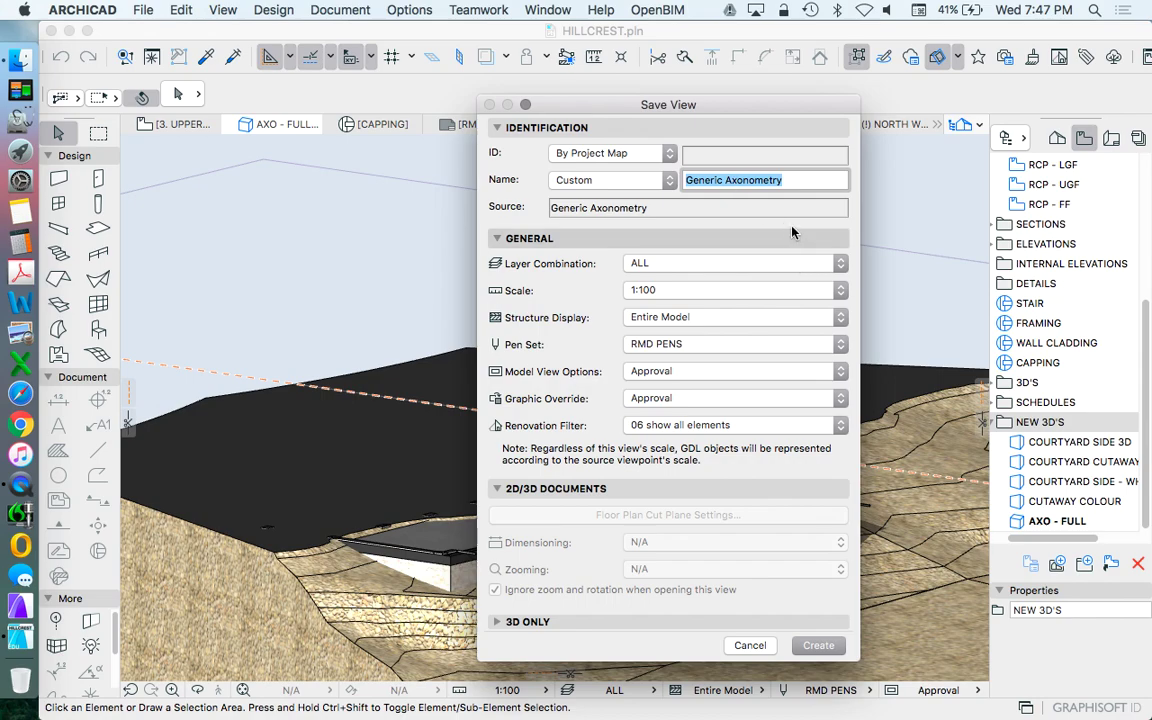
type("AXO - PLAN 01")
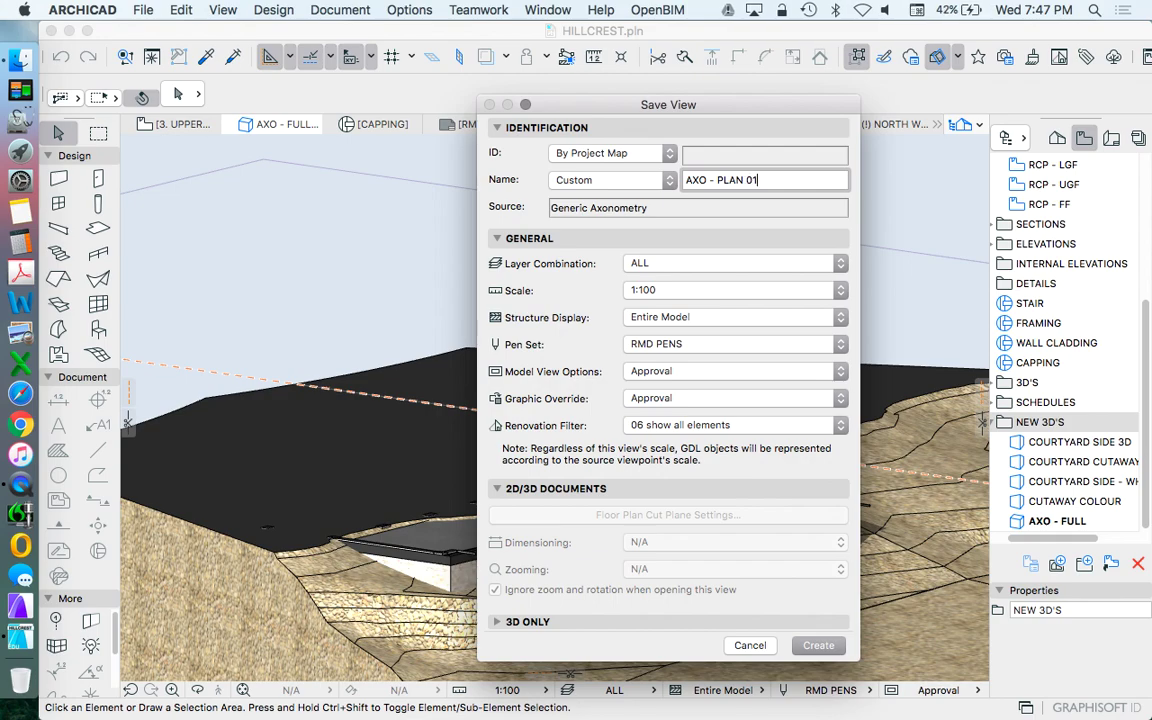
key("Return")
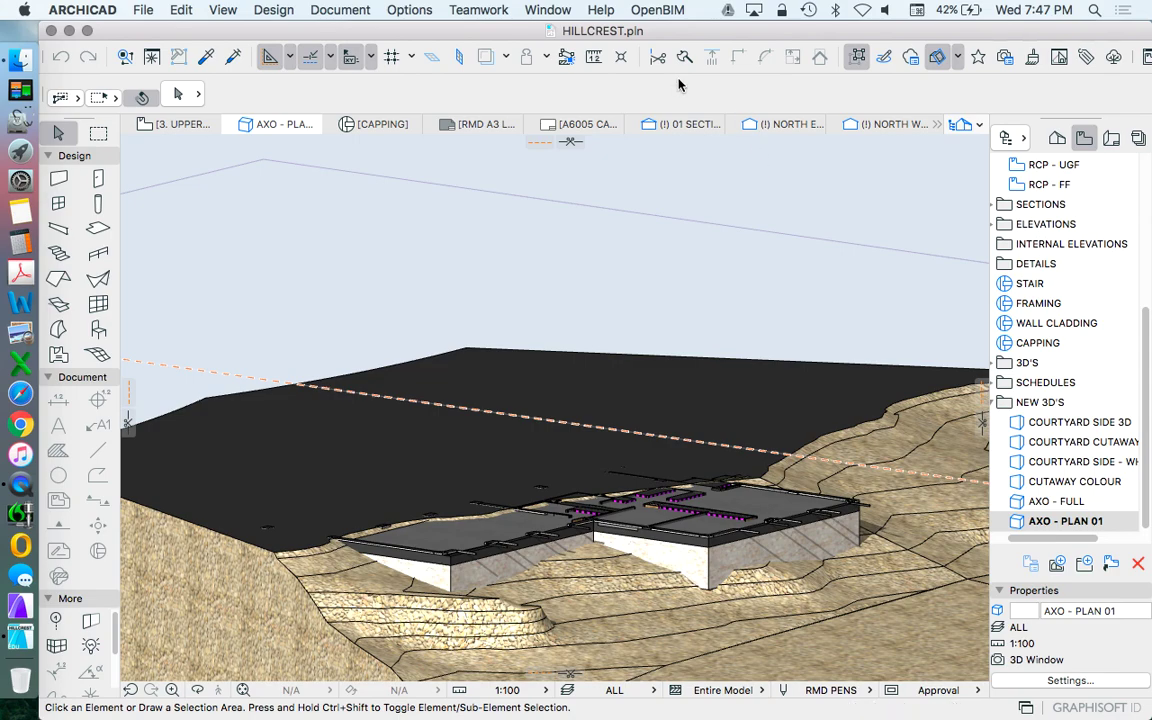
left_click(206, 10)
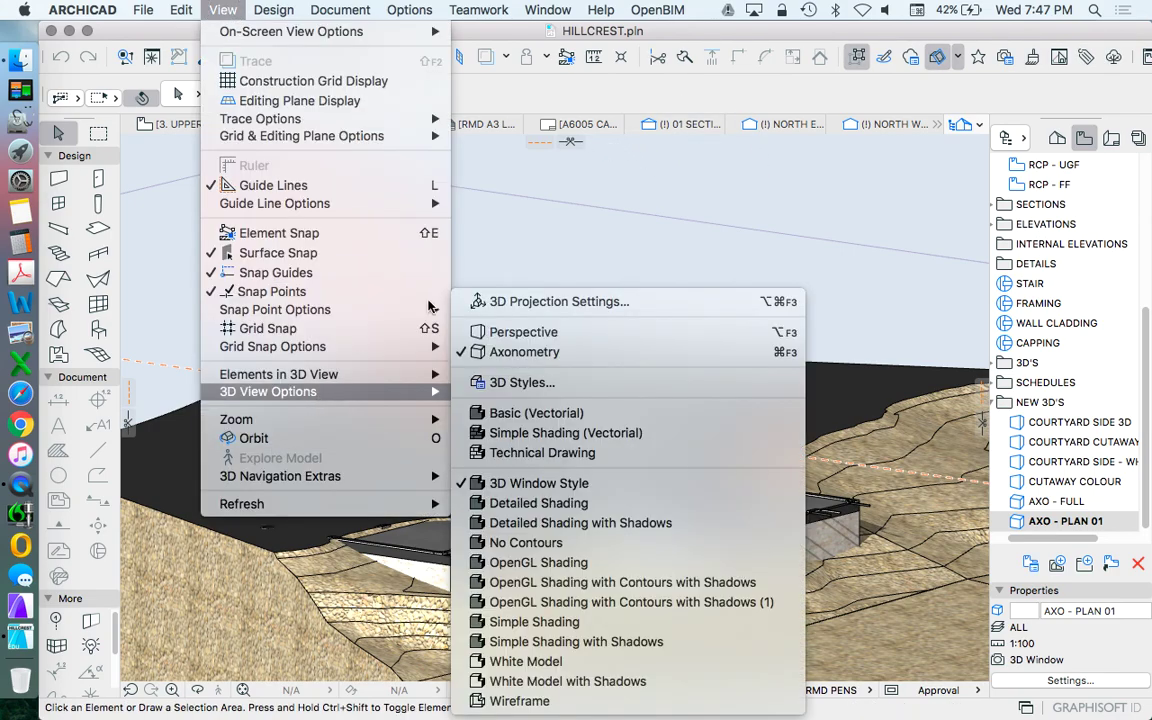
Delete all 3D cutting planes so the full uncut house shows again
left_click(637, 130)
left_click_drag(572, 145, 617, 239)
left_click(222, 10)
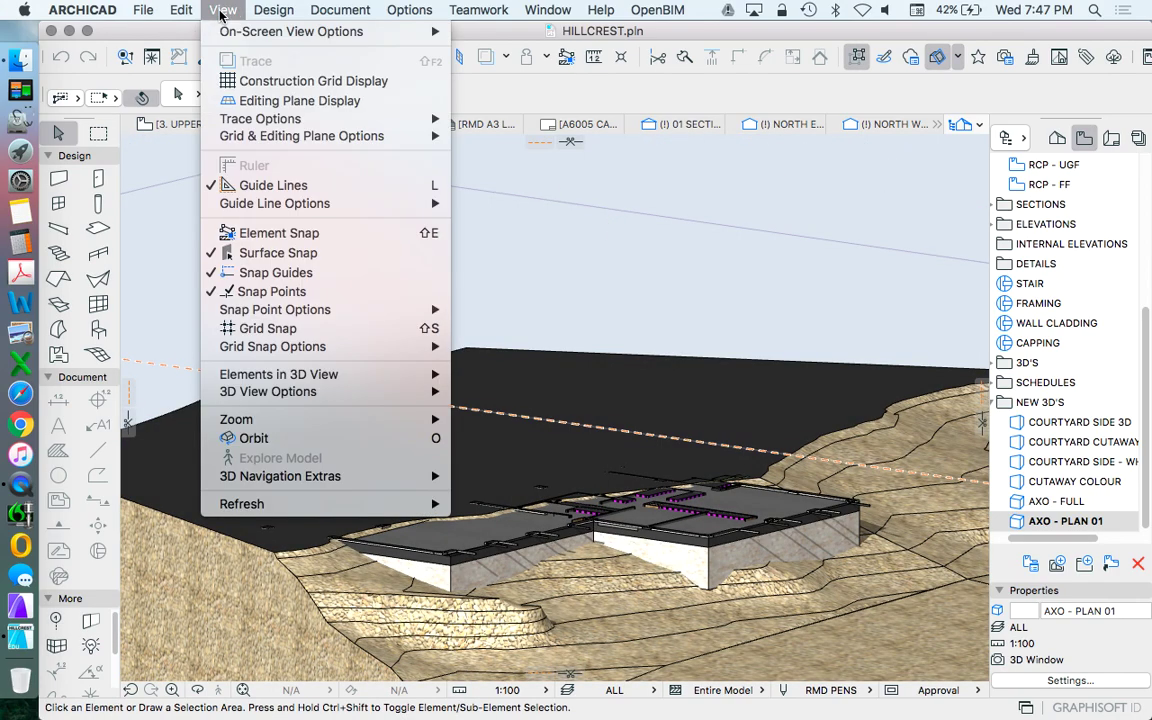
mouse_move(296, 374)
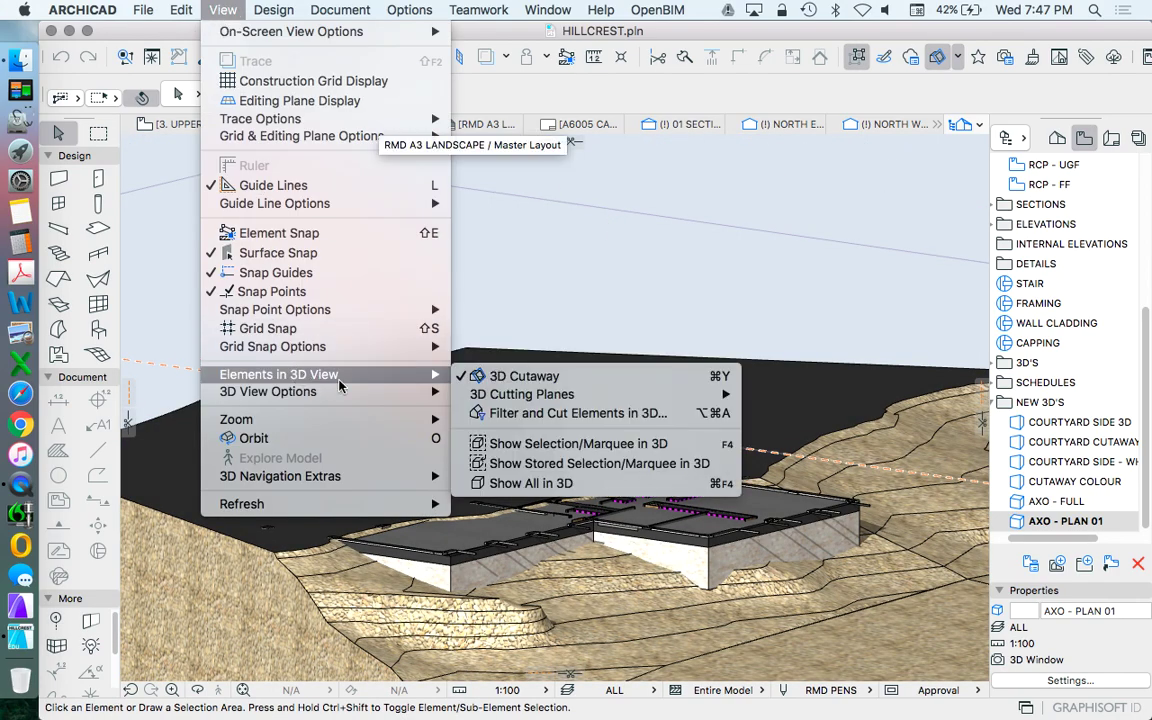
mouse_move(524, 397)
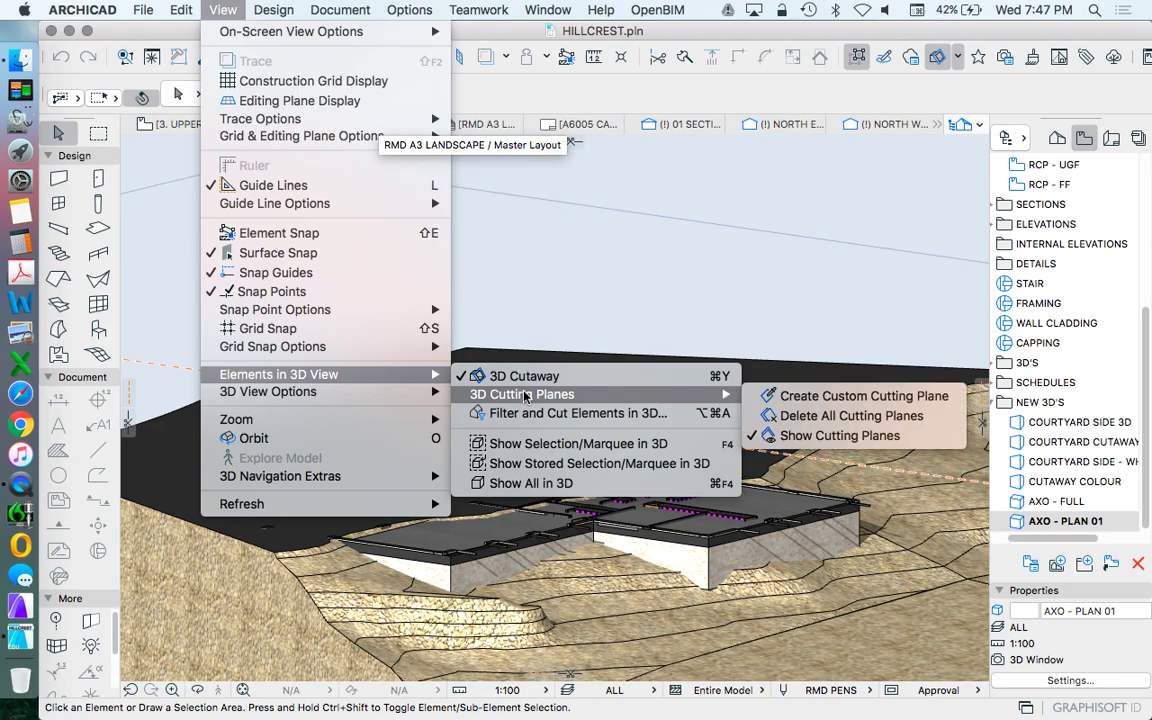
left_click(853, 416)
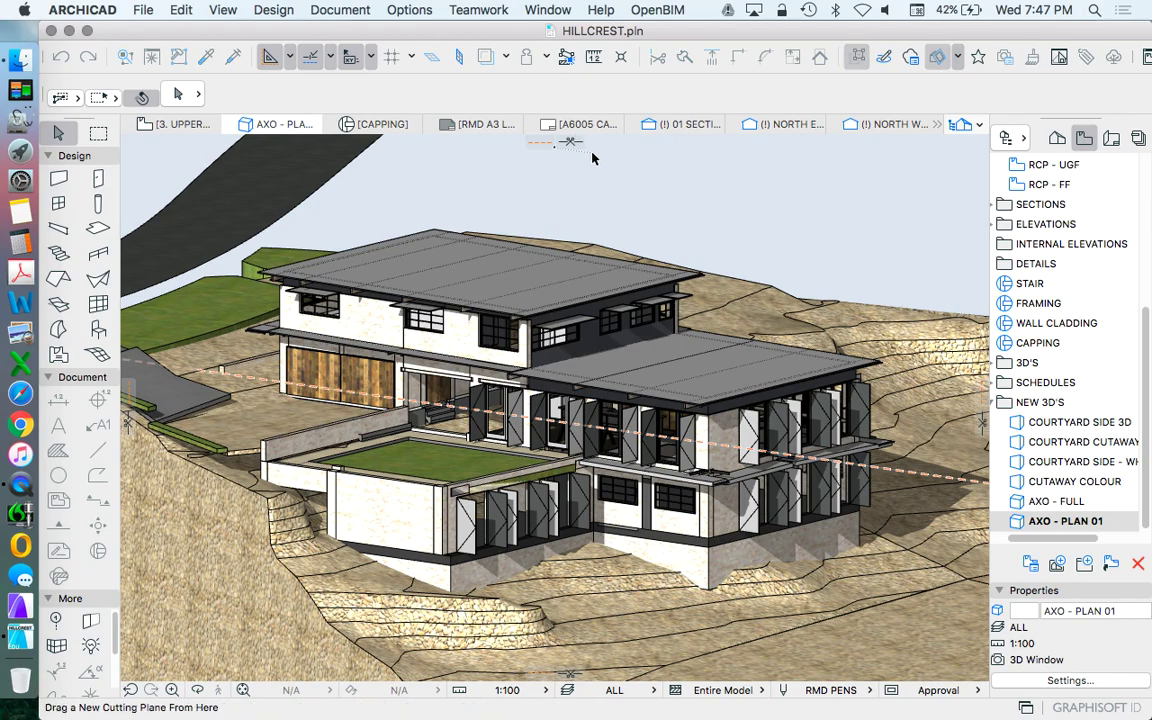
Add a horizontal cutting plane near Z 302266 and finalise it
left_click_drag(578, 143, 609, 200)
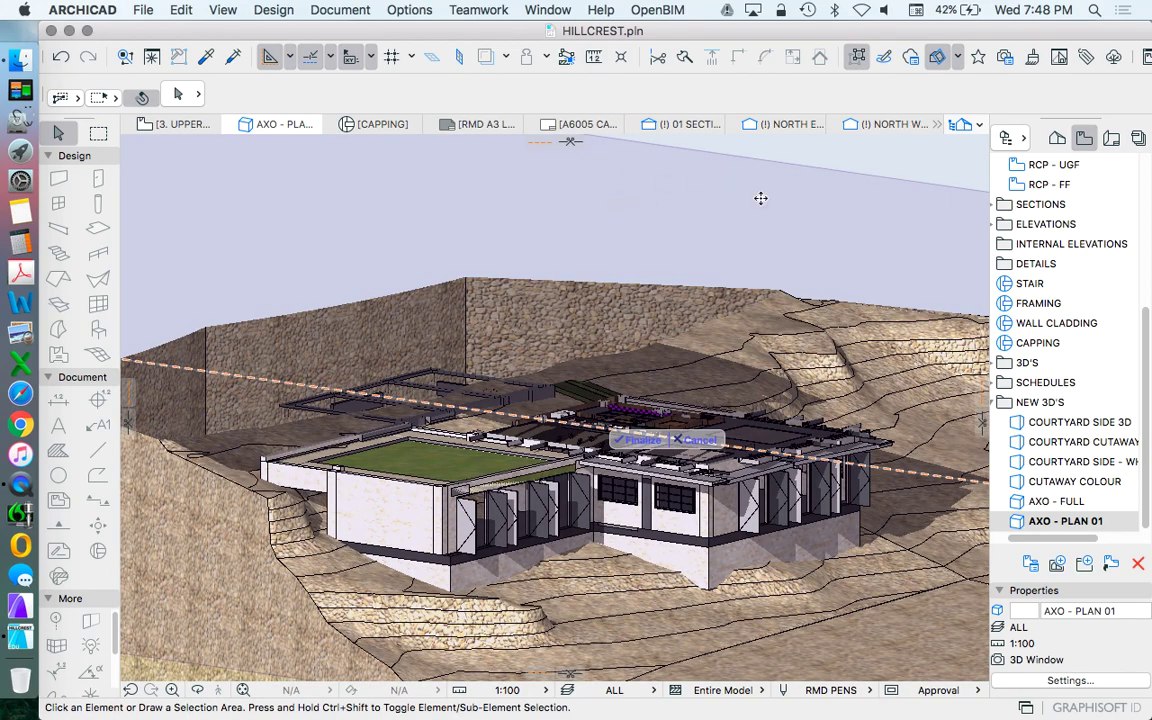
left_click(638, 440)
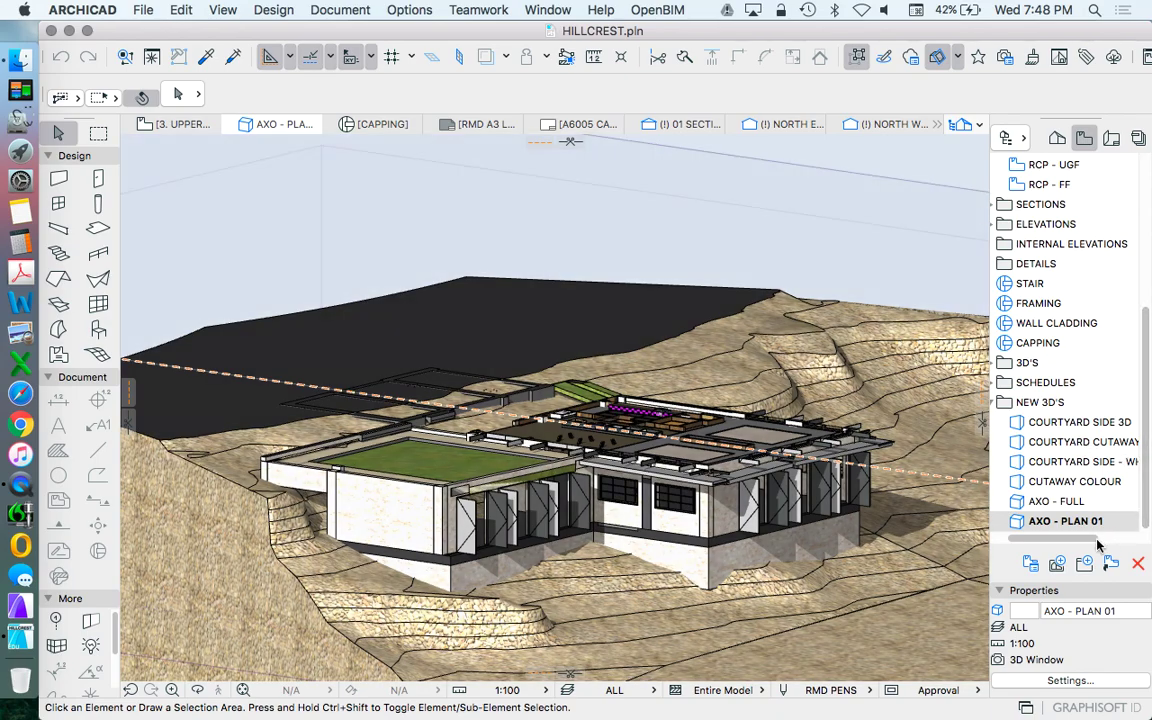
Save the upper-floor cut view as AXO - PLAN 02 in the NEW 3D'S folder
right_click(1038, 406)
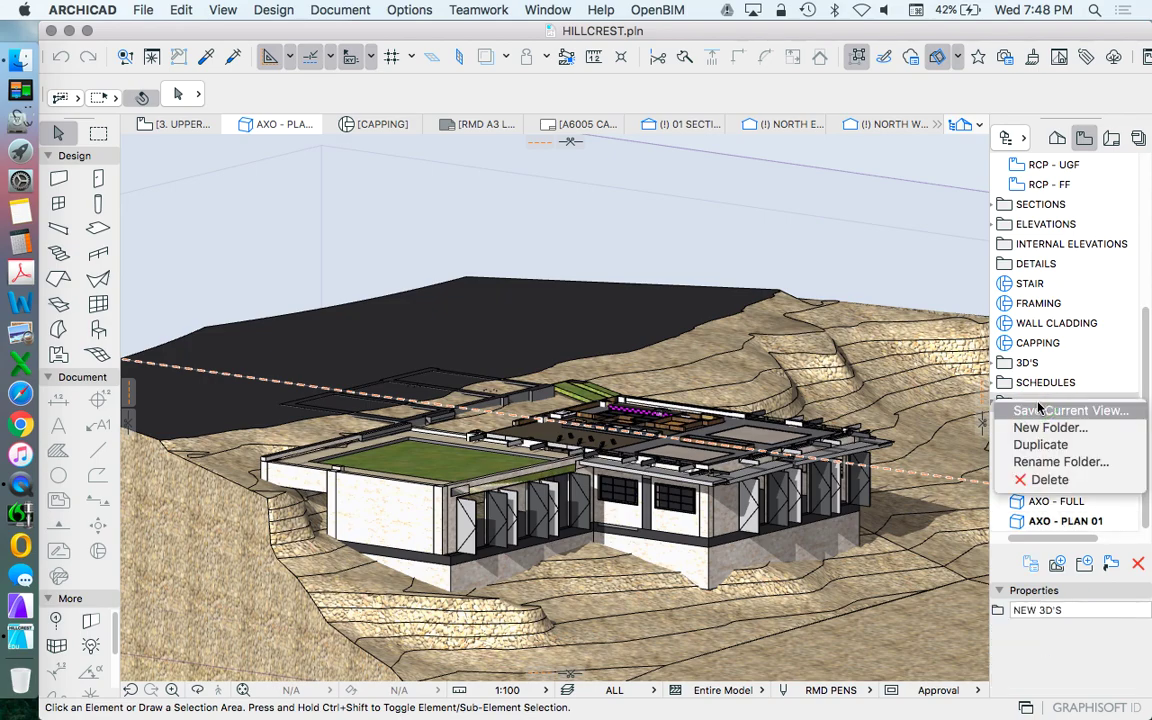
left_click(1028, 416)
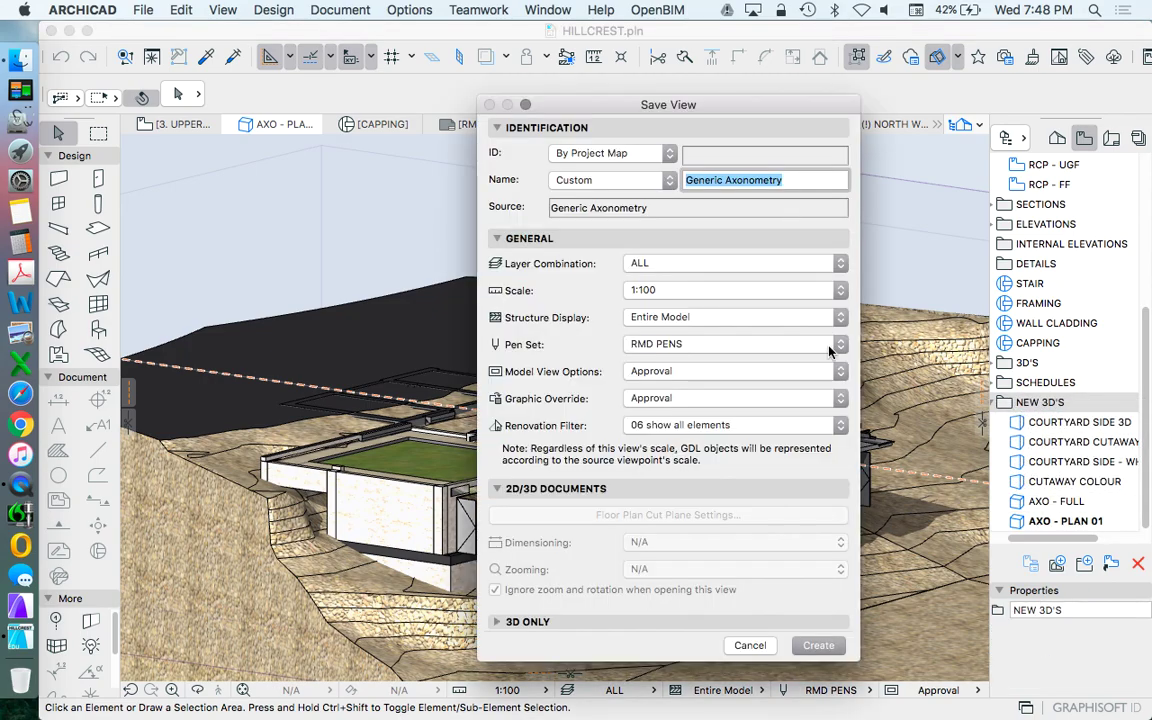
type("AXO - PLA")
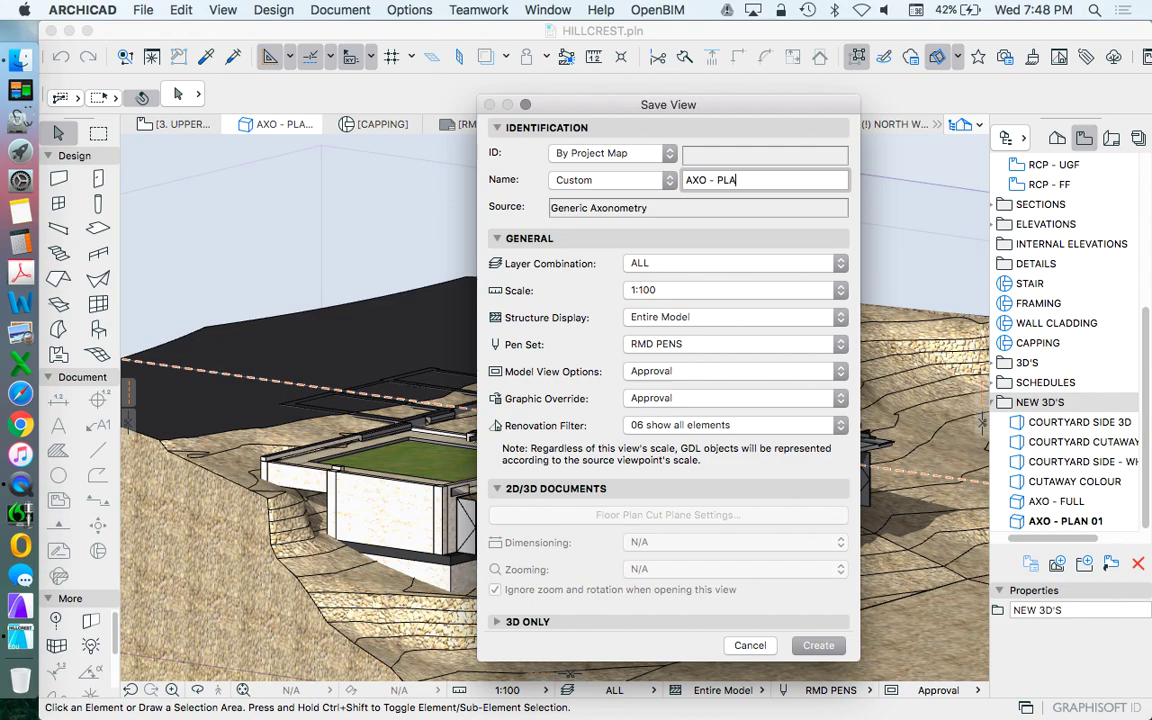
type("N 02")
key("Return")
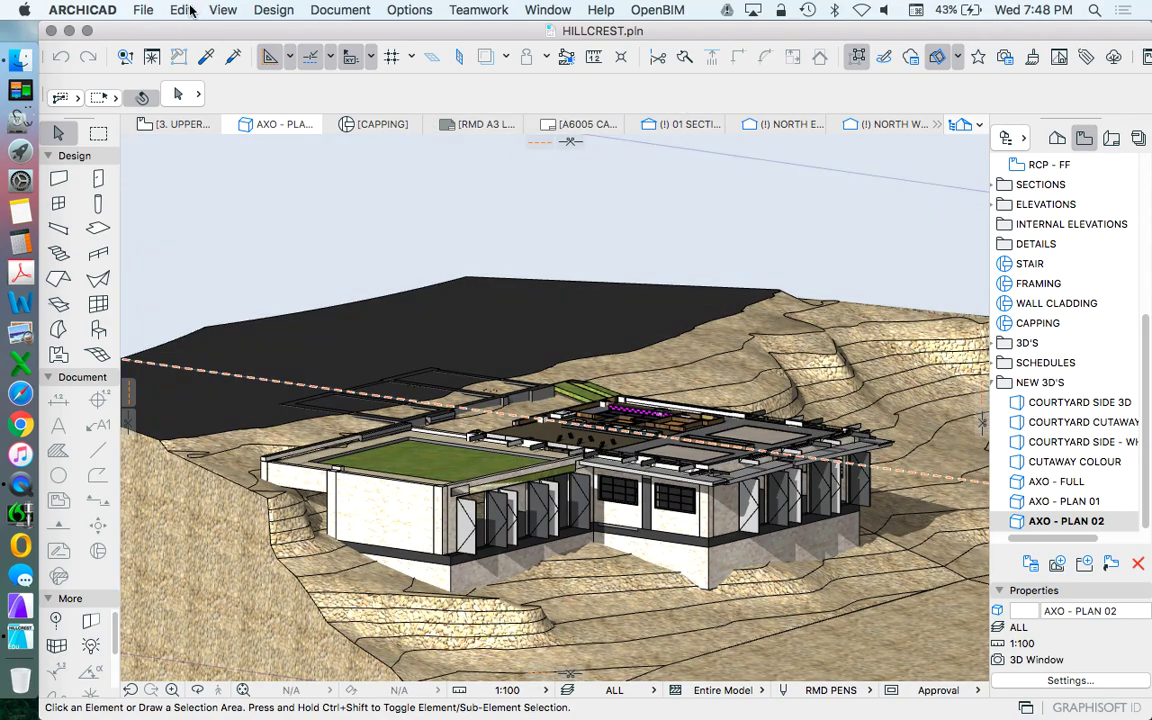
Delete all existing 3D cutting planes
left_click(222, 10)
mouse_move(322, 393)
mouse_move(300, 374)
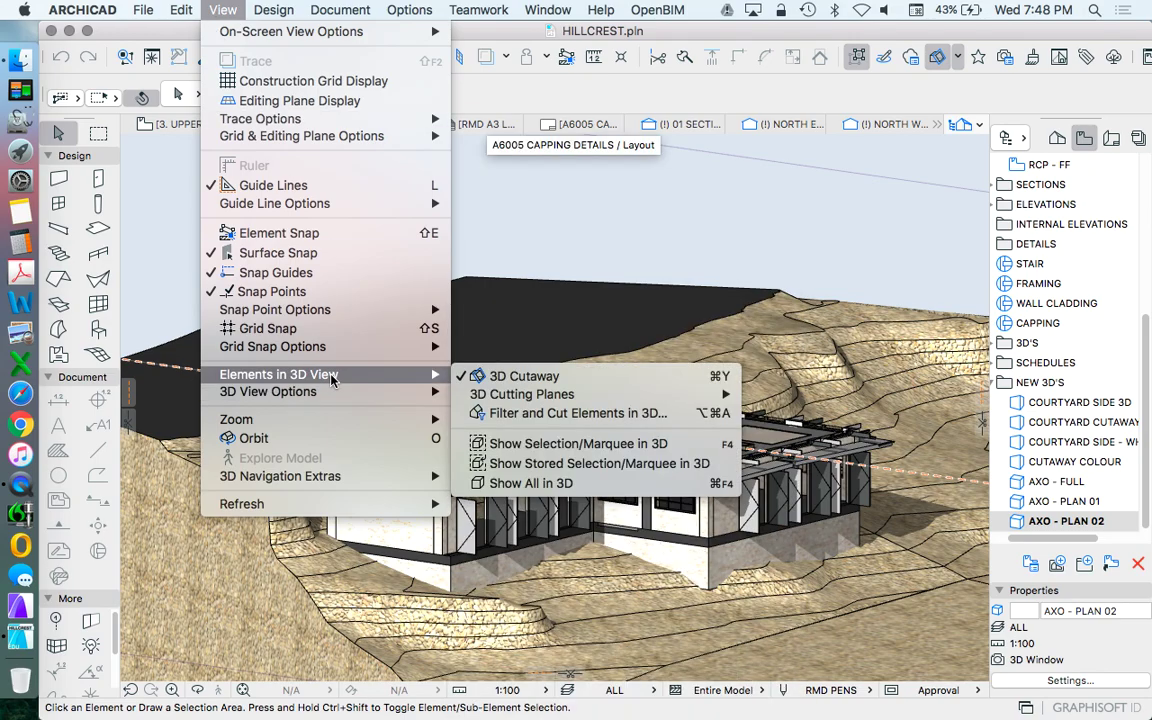
mouse_move(522, 398)
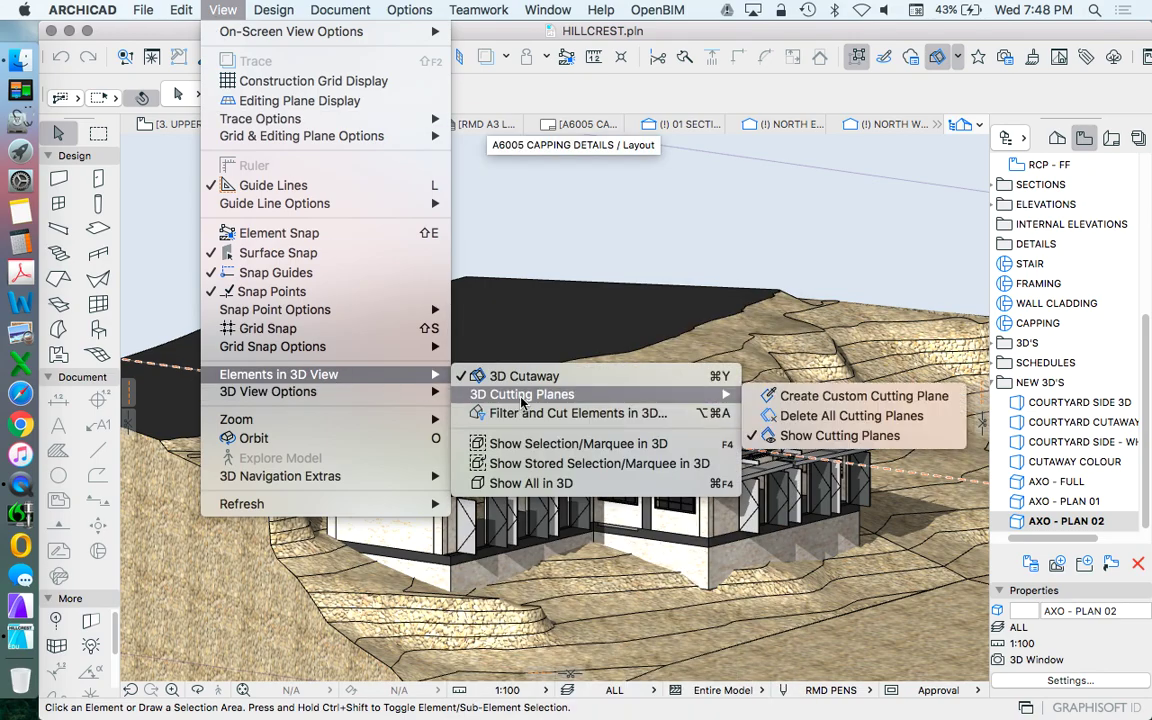
left_click(878, 418)
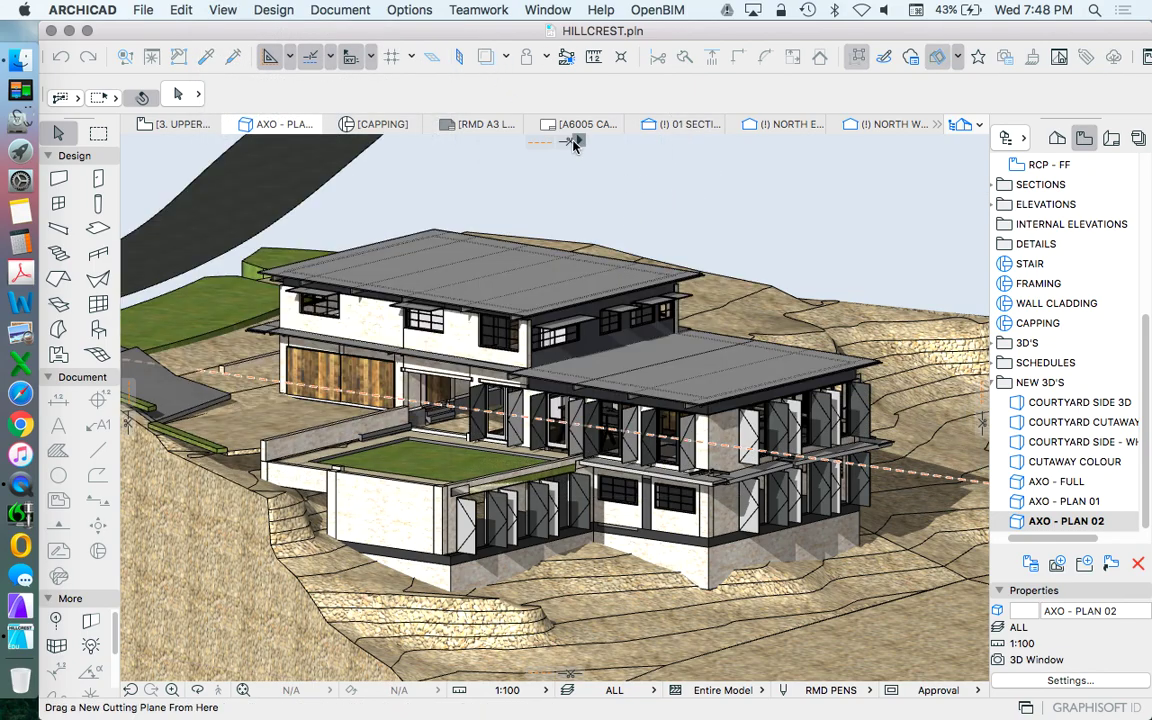
Add a finalised horizontal cutting plane near Z 302924 through the upper floor
left_click_drag(578, 143, 577, 144)
left_click_drag(587, 258, 511, 194)
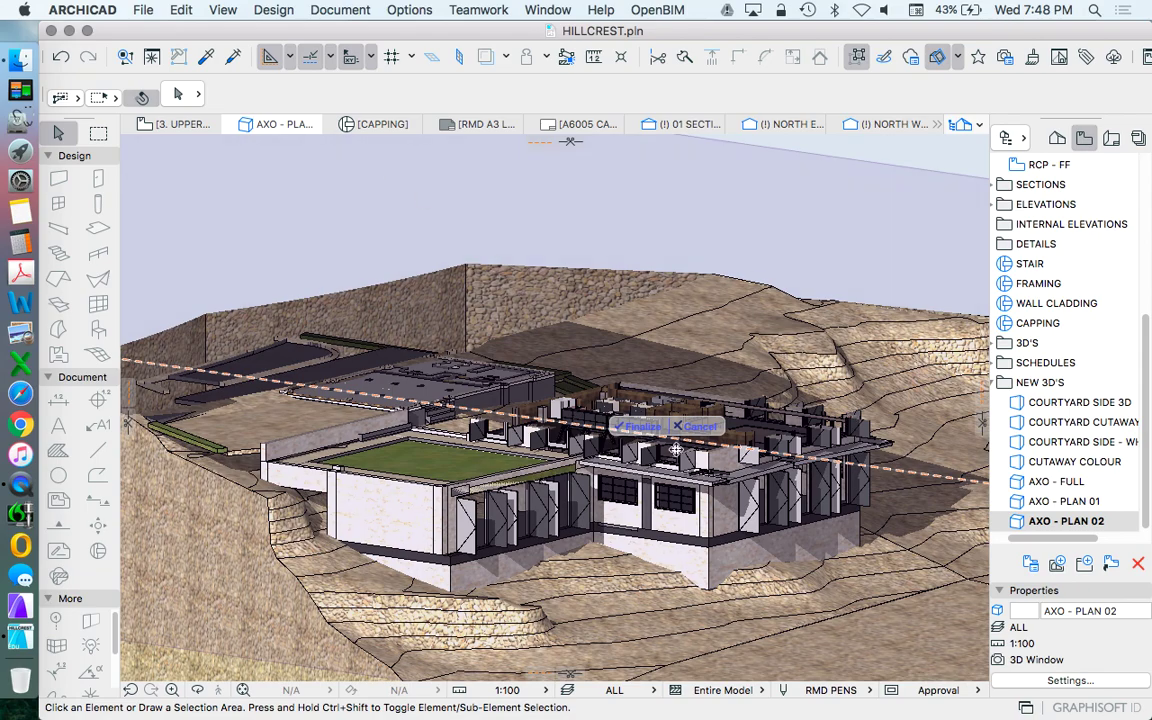
left_click(640, 427)
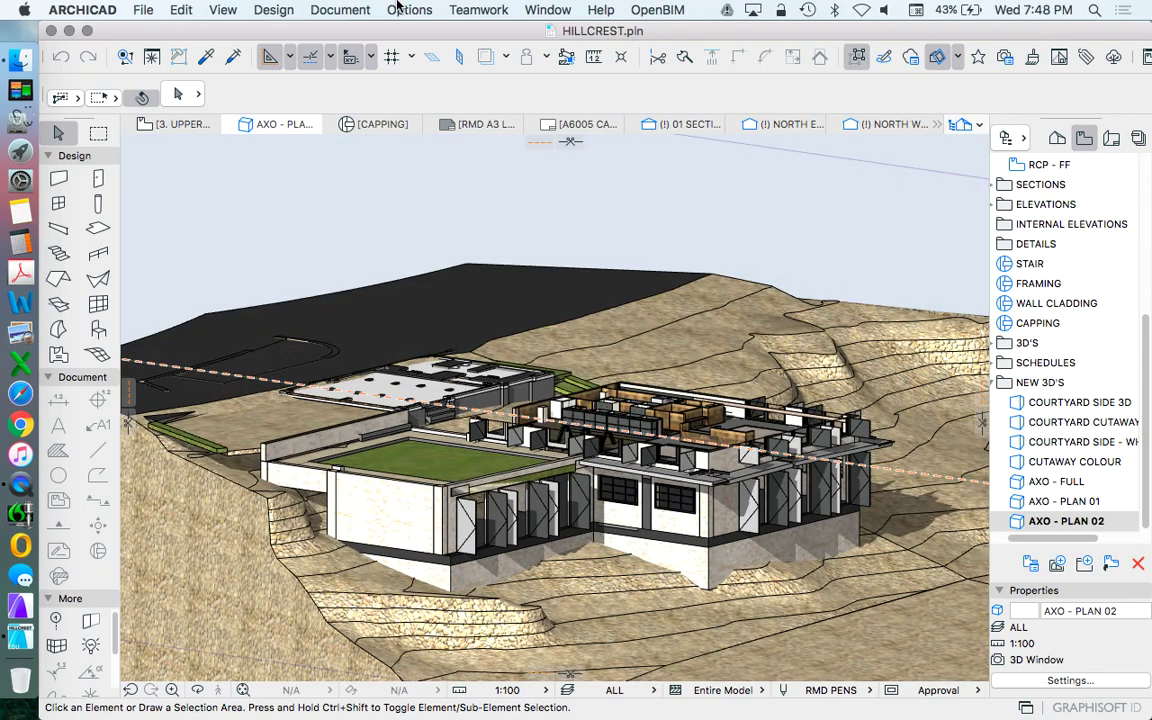
Store the current upper-floor cutaway under NEW 3D'S with the name 'AXO - PLAN 03'
right_click(1040, 382)
left_click(1060, 388)
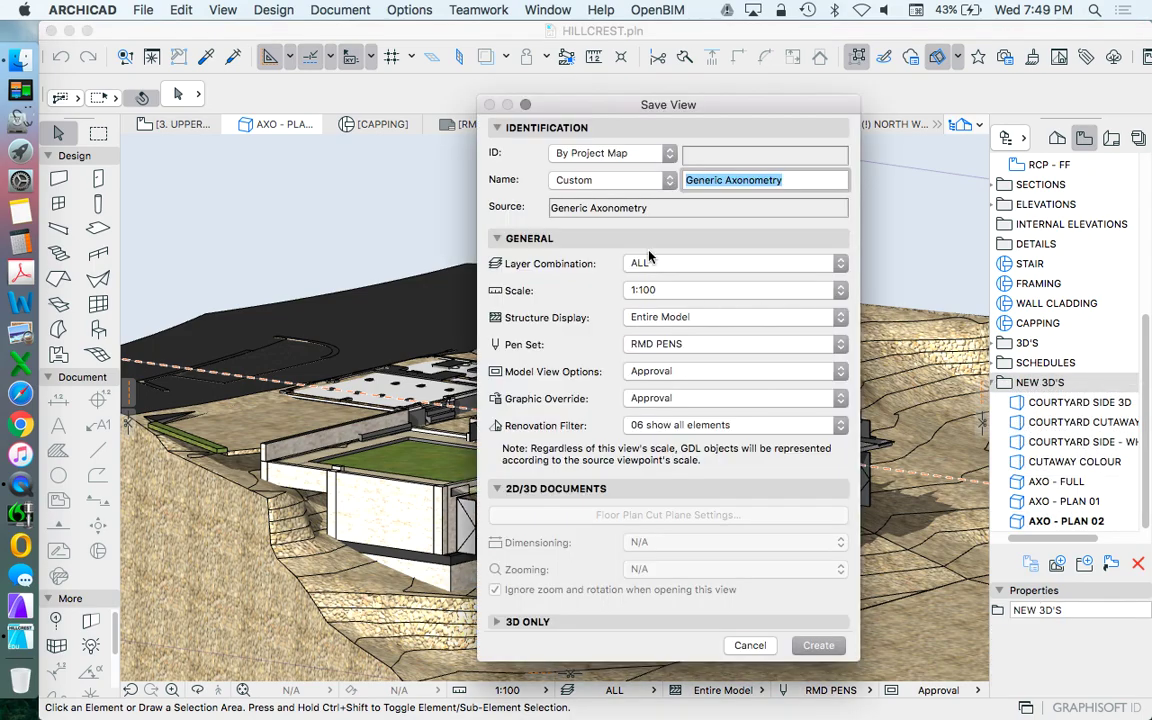
type("AXO - PLAN")
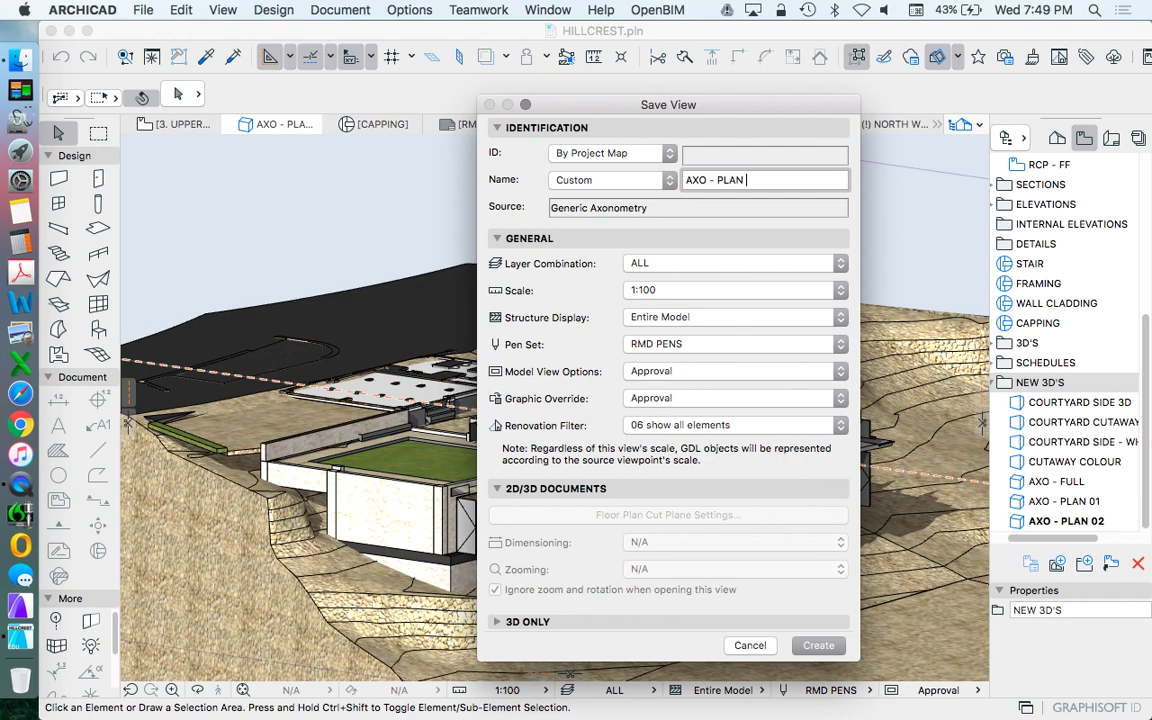
type(" 0")
key("Return")
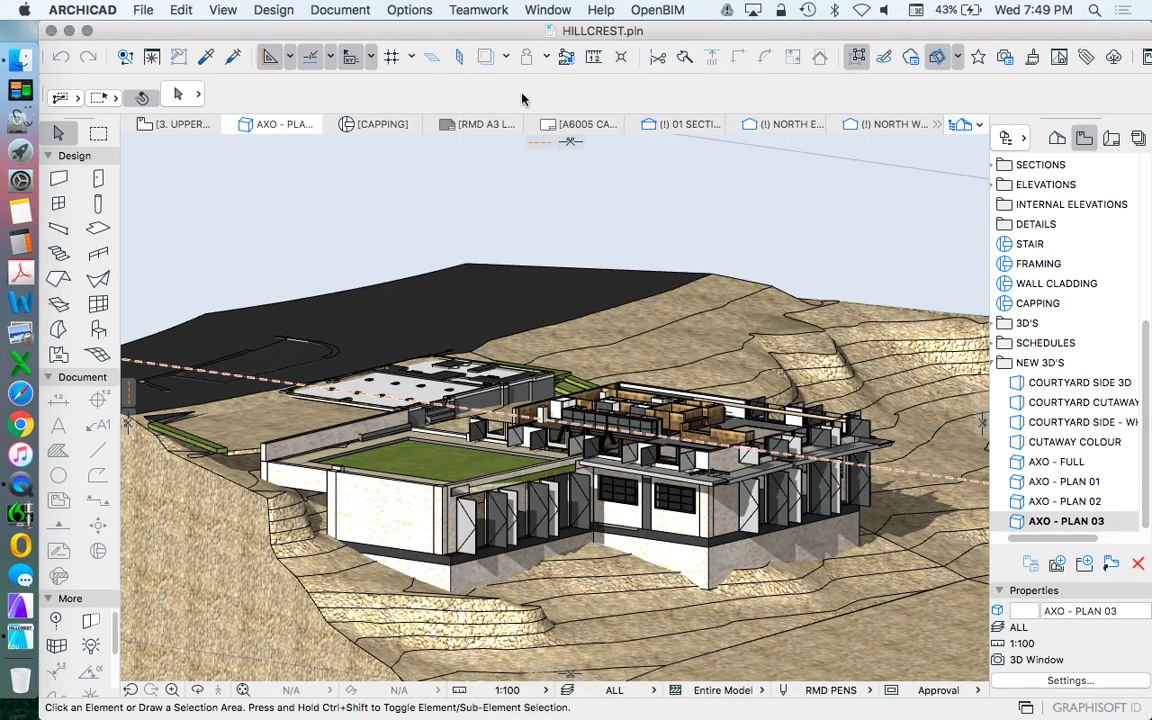
Delete all existing 3D cutting planes
left_click(223, 10)
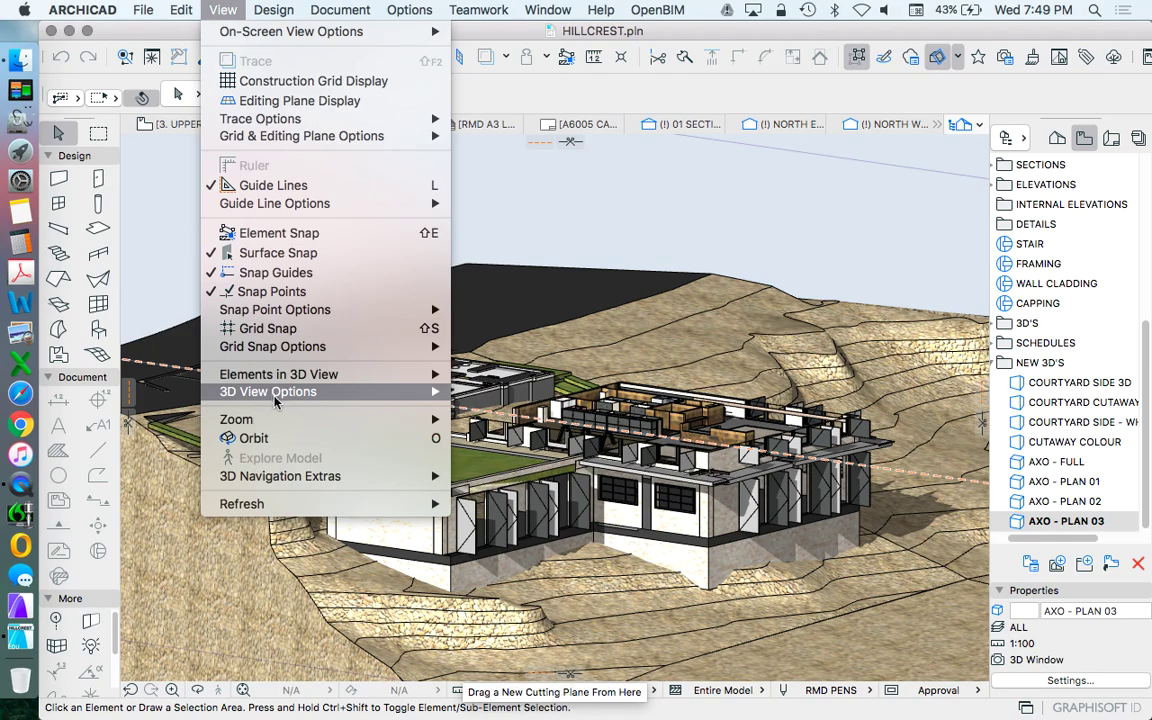
mouse_move(400, 374)
mouse_move(531, 398)
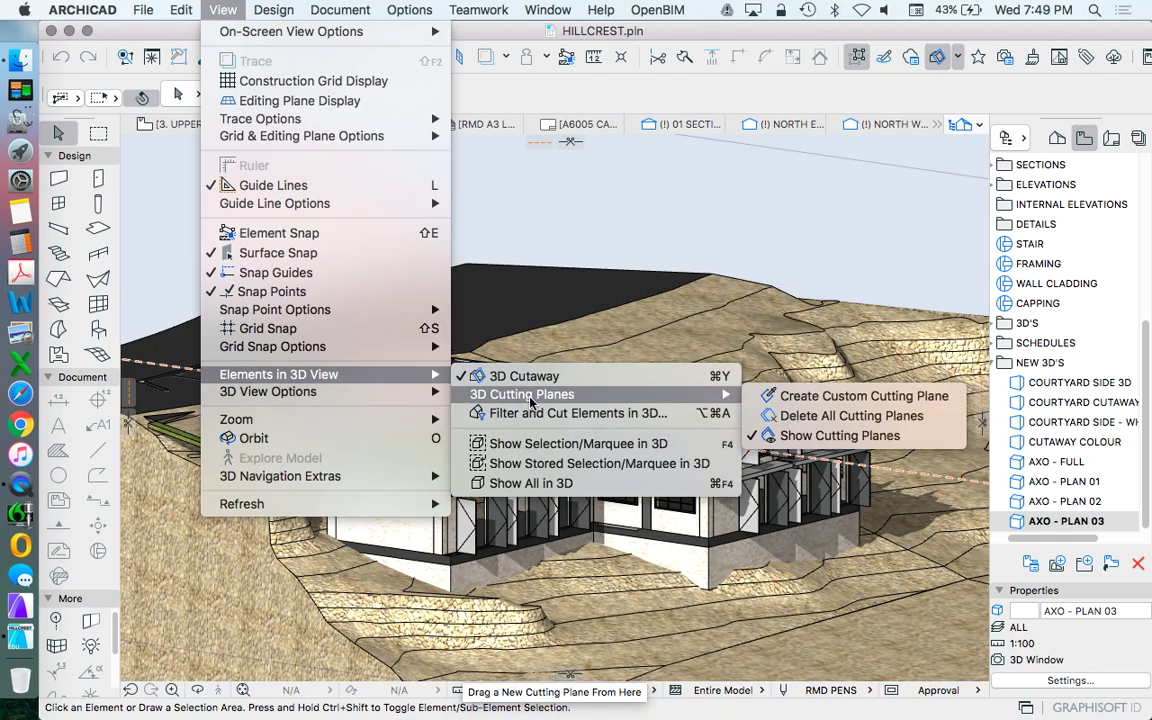
left_click(822, 416)
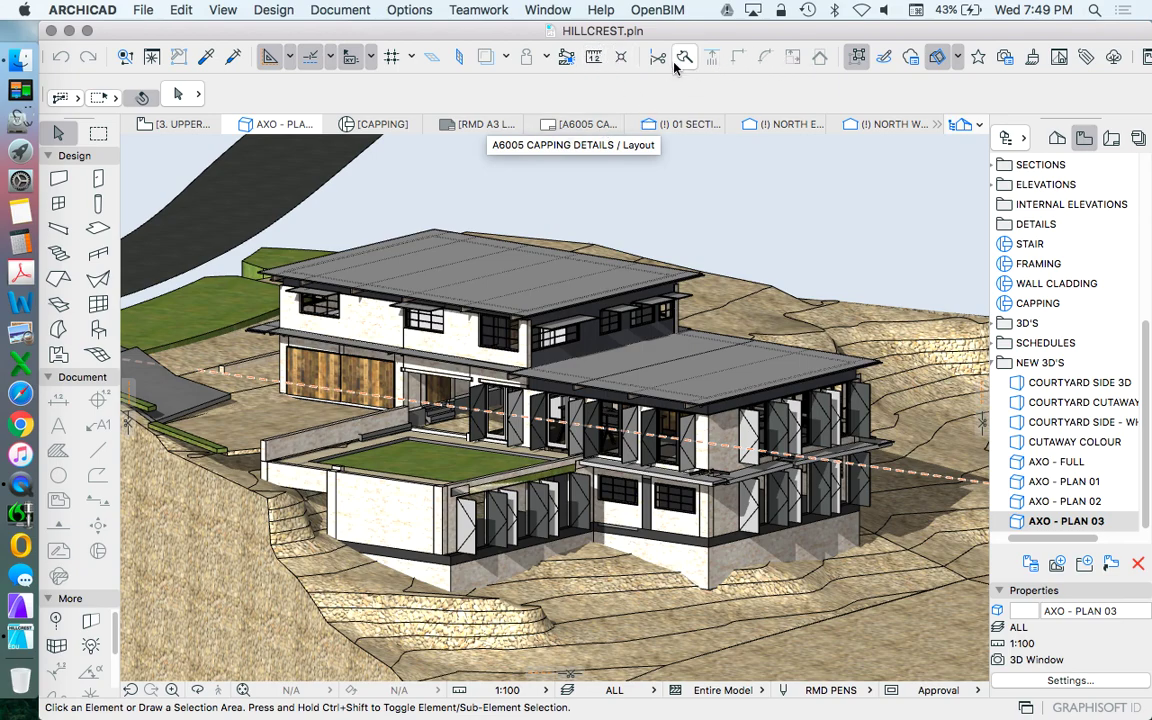
Add and finalize a cutting plane just below the upper roof, near Z 305517
mouse_move(567, 146)
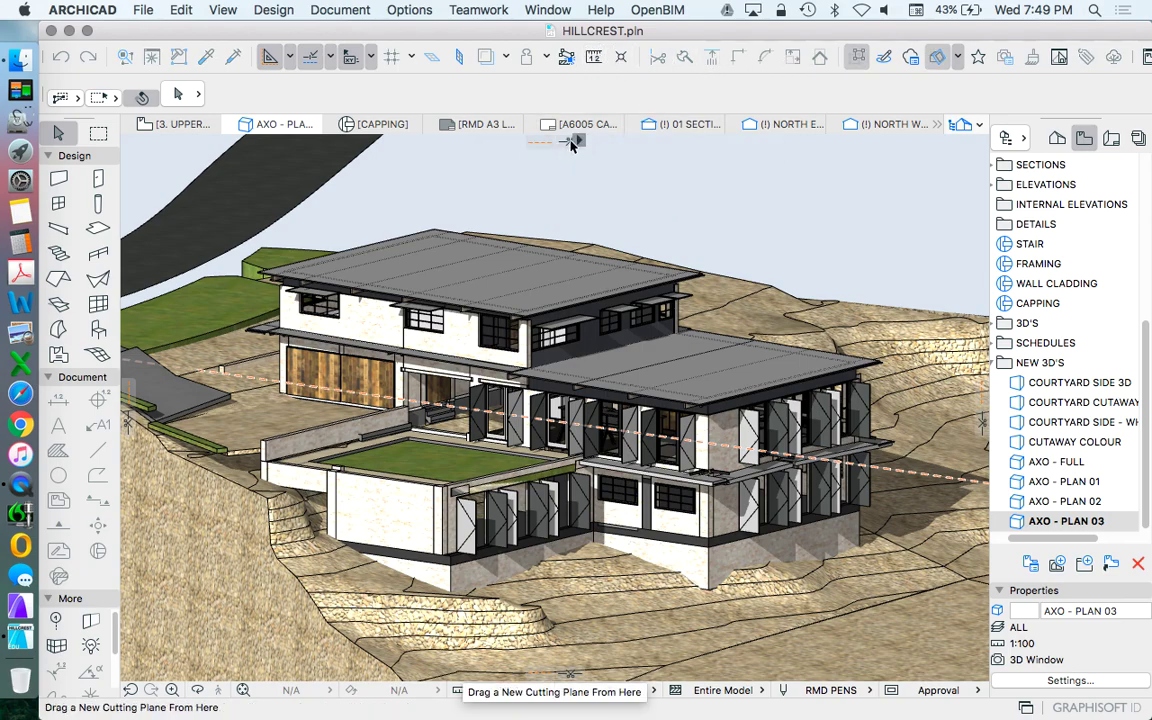
left_click_drag(576, 145, 583, 381)
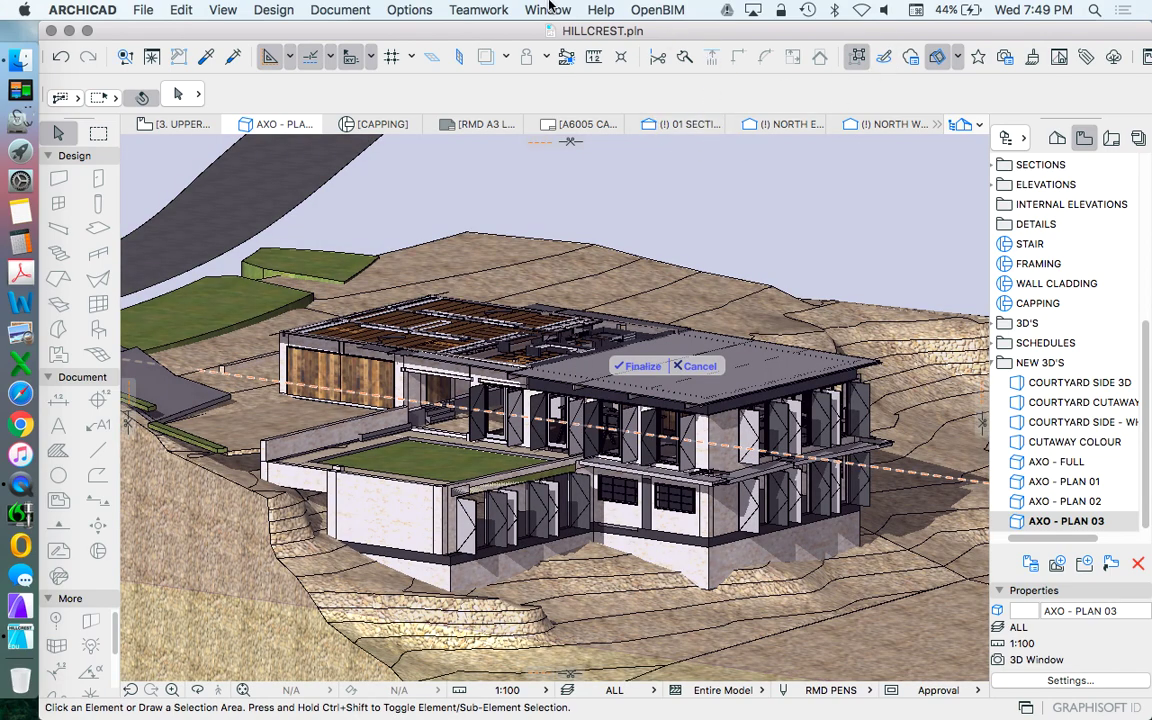
left_click(643, 367)
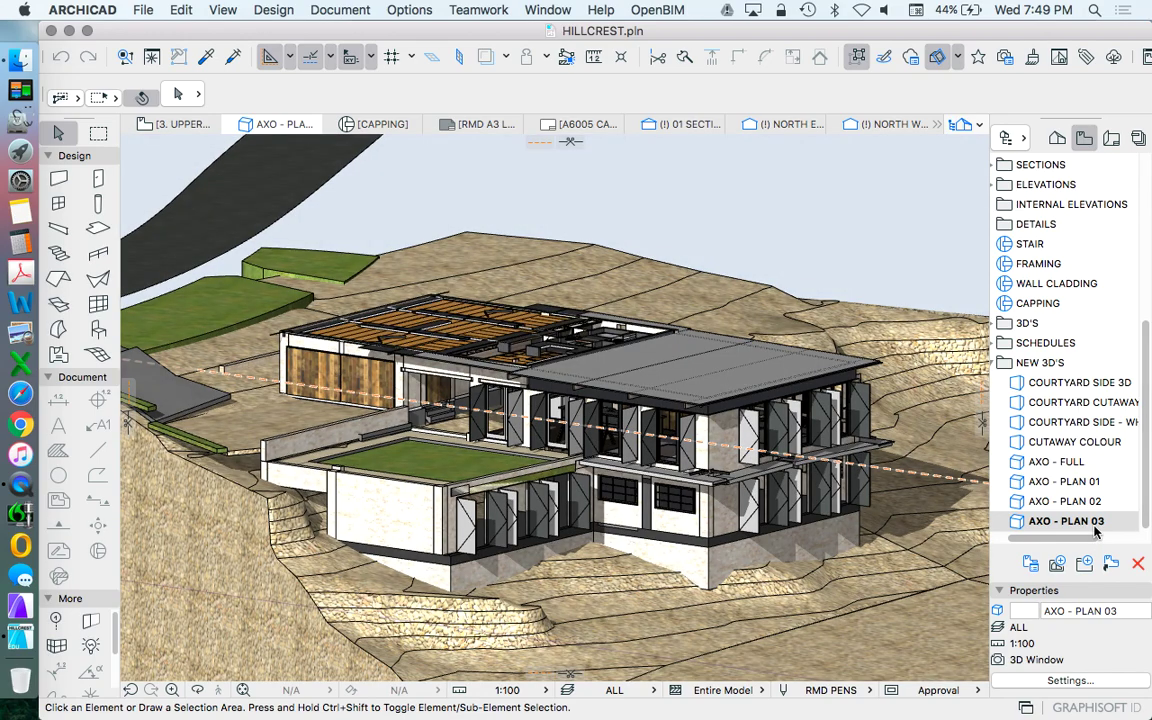
Store the roof-level cutaway under NEW 3D'S with the name 'AXO - PLAN 4'
right_click(1047, 366)
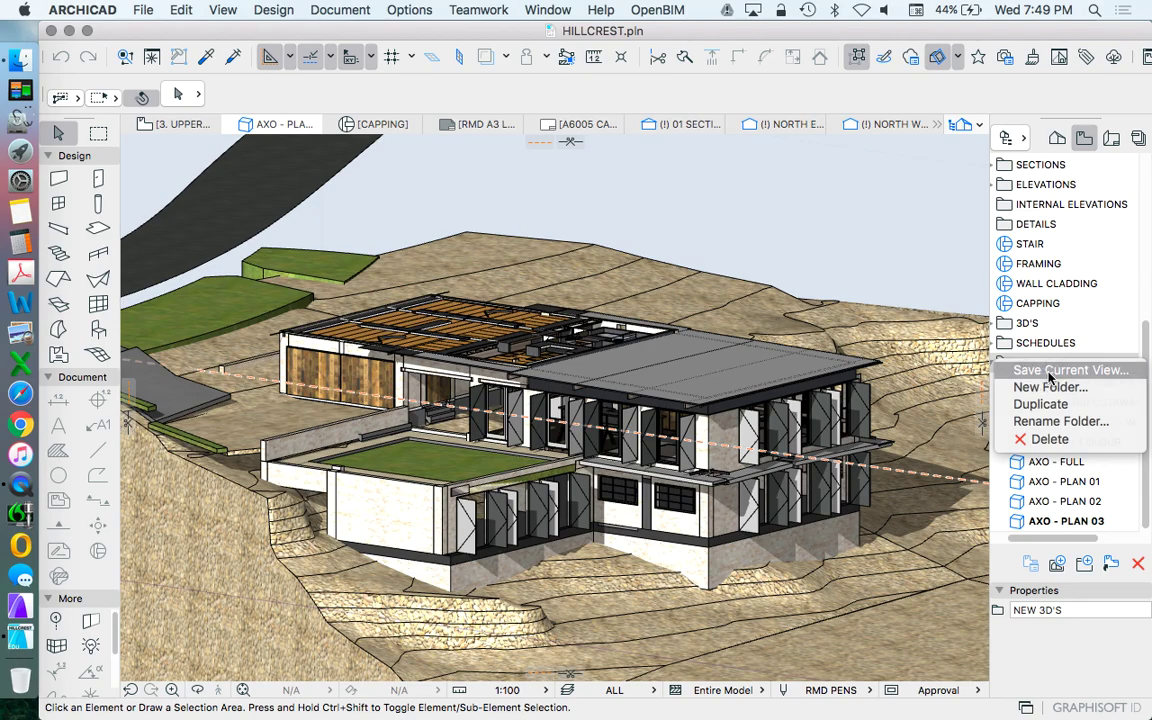
left_click(1020, 370)
type("AXO - PLAN 4")
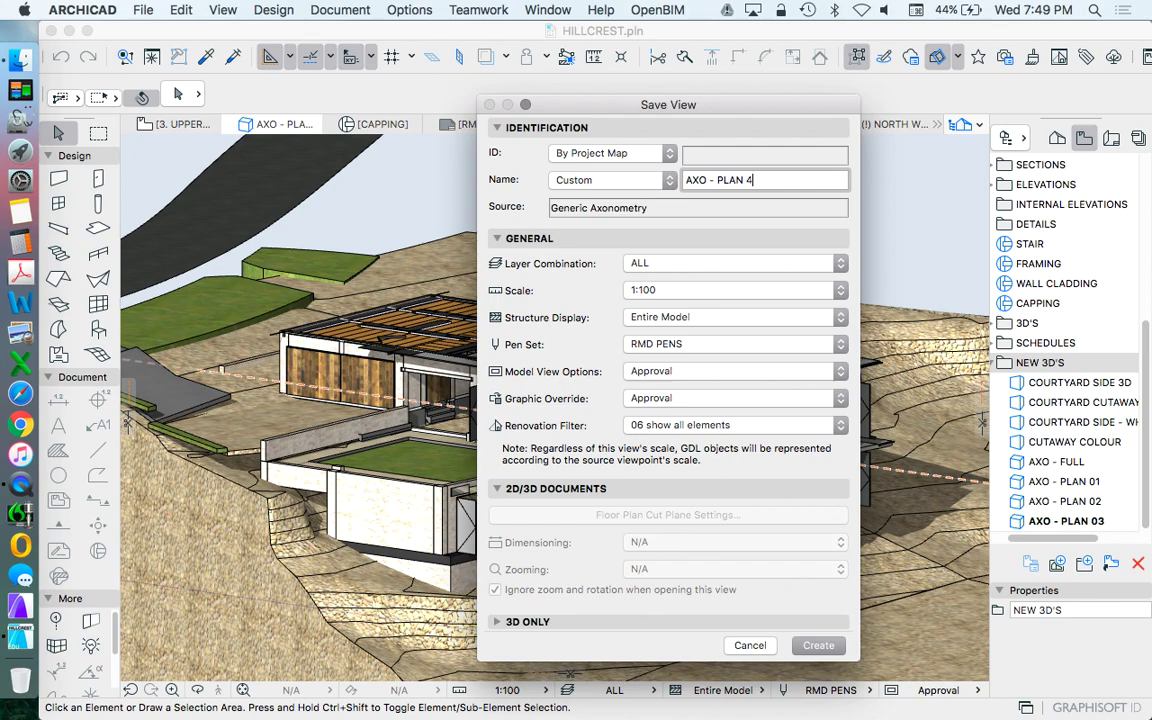
key("Return")
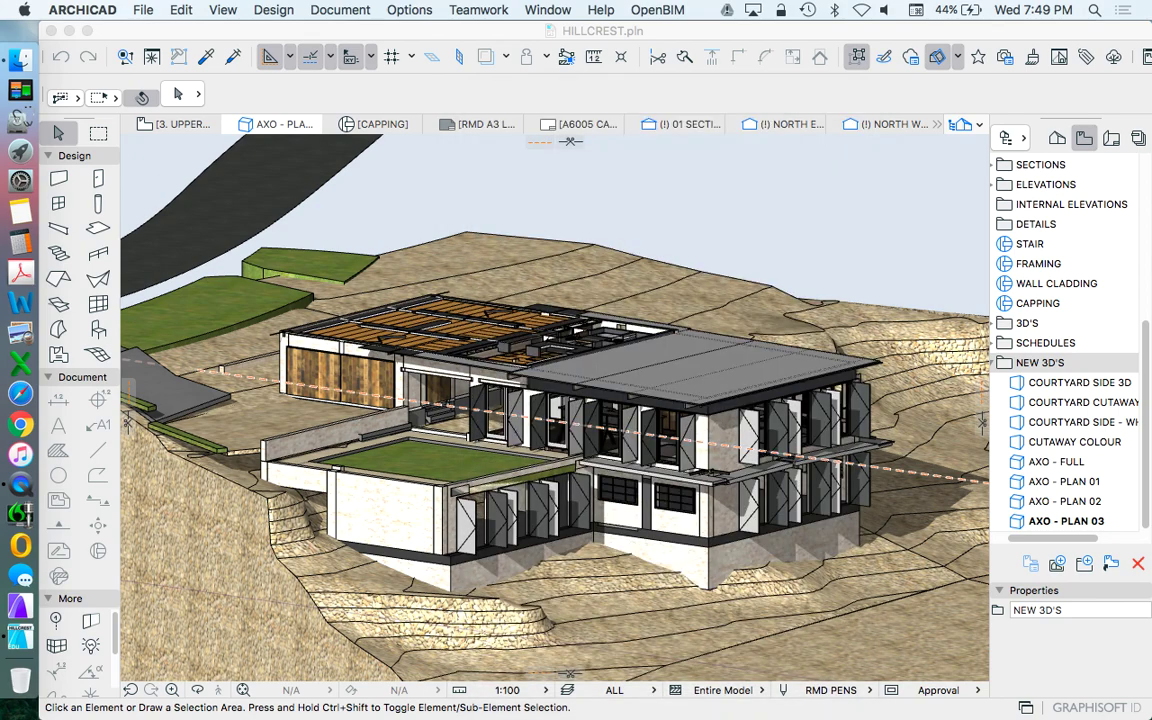